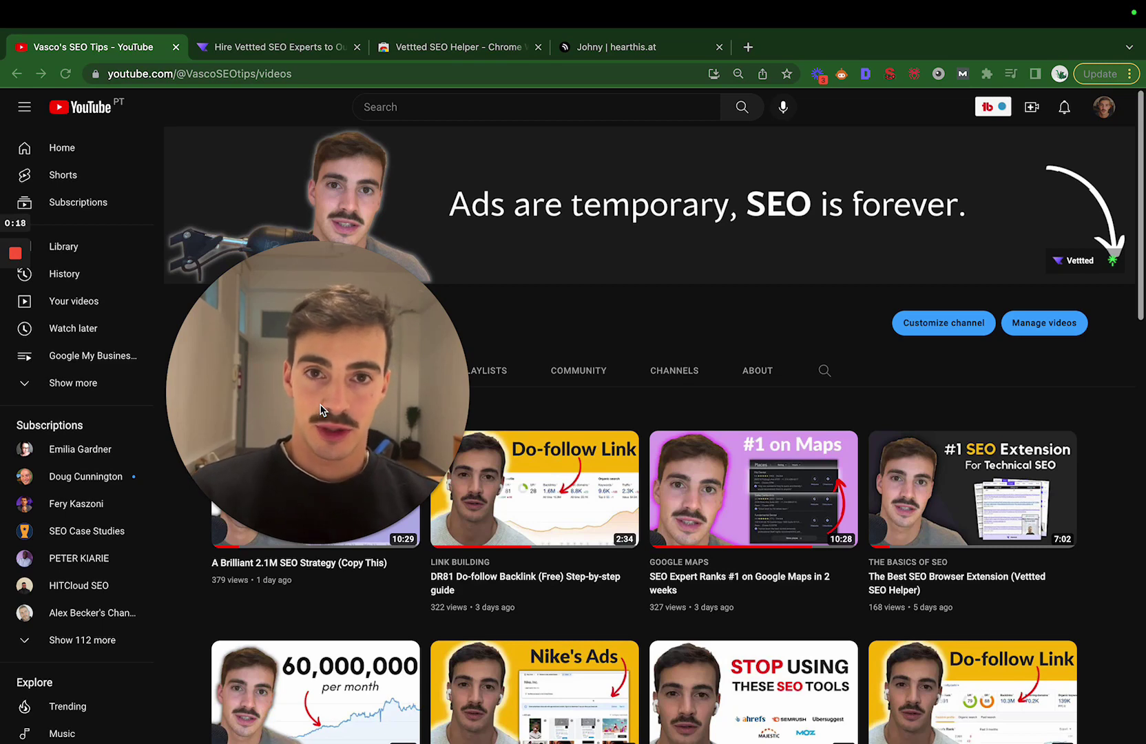
Switch to the hearthis.at tab and load the hearthis.at home page.
{"action": "mouse_move", "coordinate": [558, 457]}
{"action": "scroll", "coordinate": [558, 458], "scroll_direction": "up", "scroll_amount": 5, "text": "ctrl"}
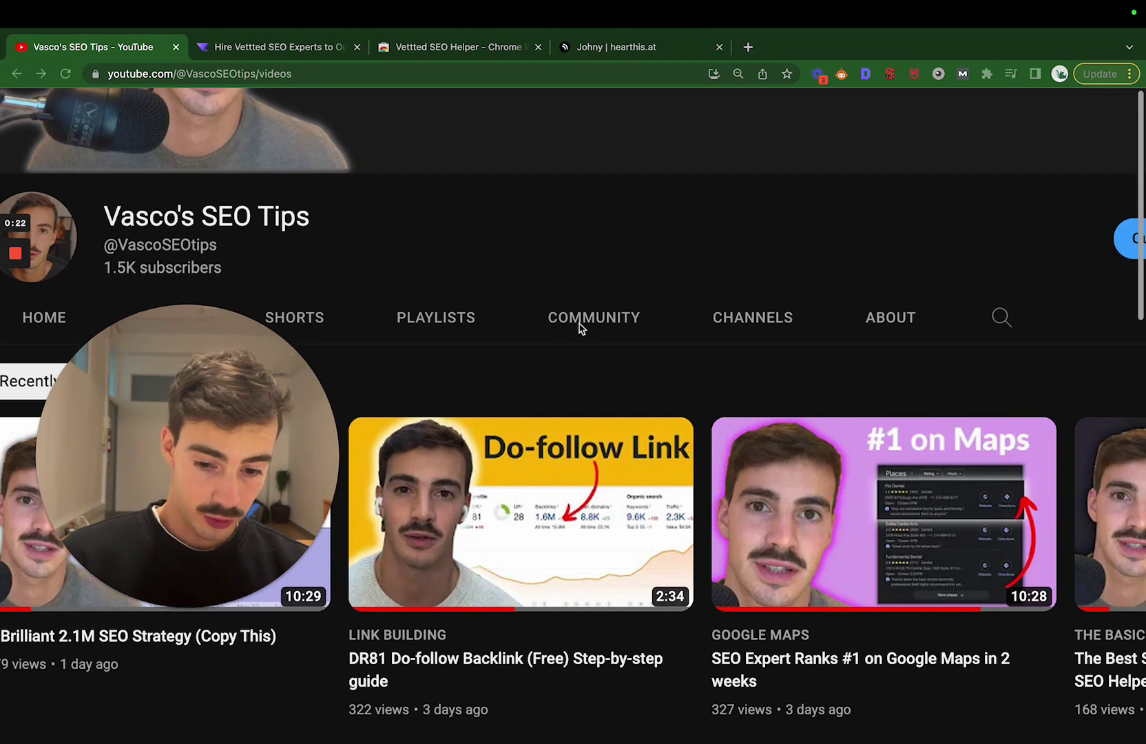
{"action": "scroll", "coordinate": [578, 328], "scroll_direction": "down", "scroll_amount": 1}
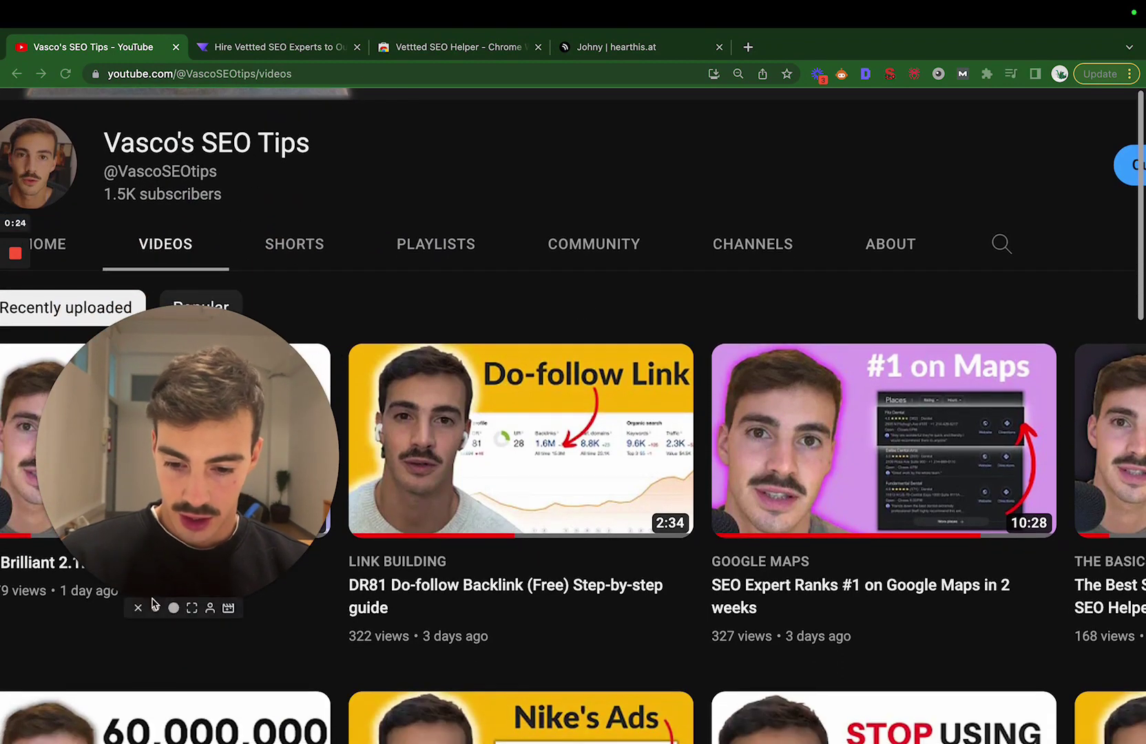
{"action": "left_click", "coordinate": [157, 608]}
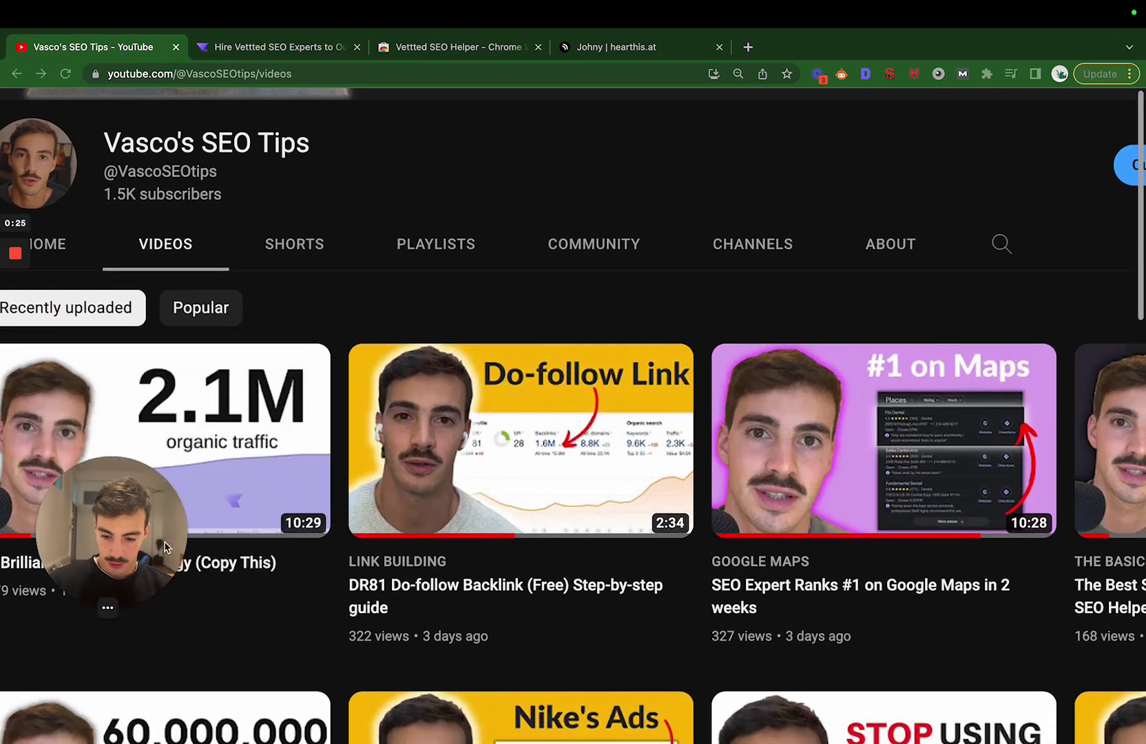
{"action": "left_click", "coordinate": [290, 45]}
{"action": "left_click", "coordinate": [590, 47]}
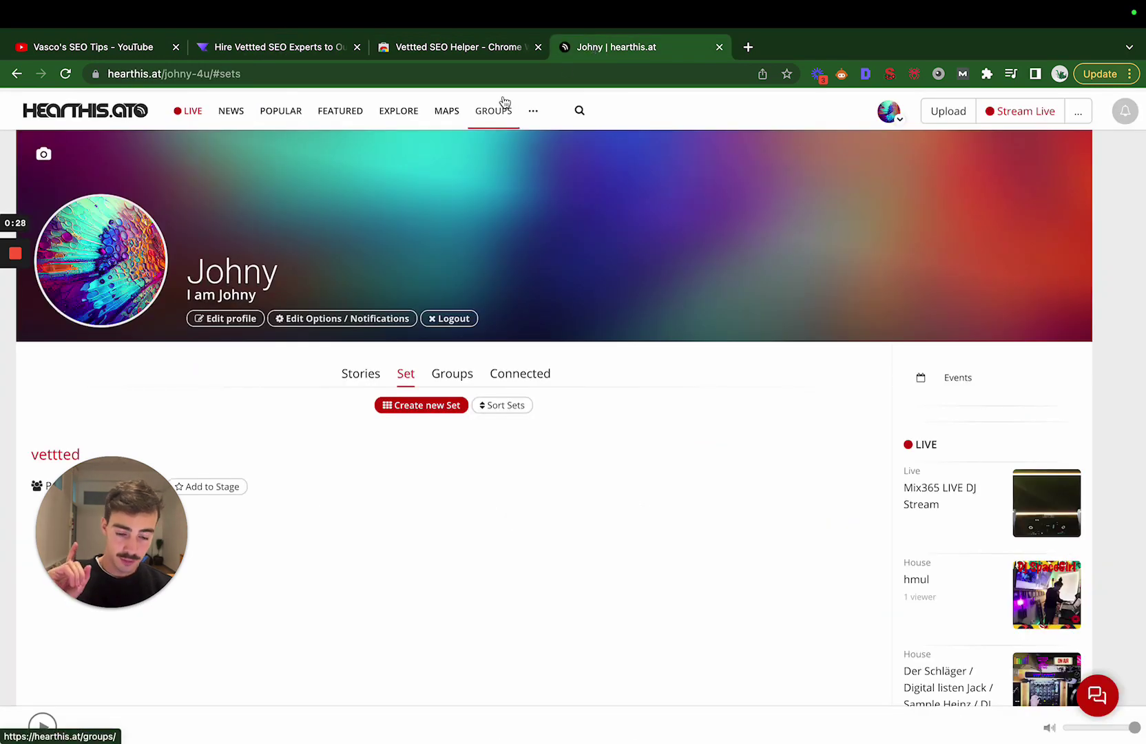
{"action": "left_click", "coordinate": [156, 74]}
{"action": "type", "text": "hearthis.at"}
{"action": "key", "text": "Return"}
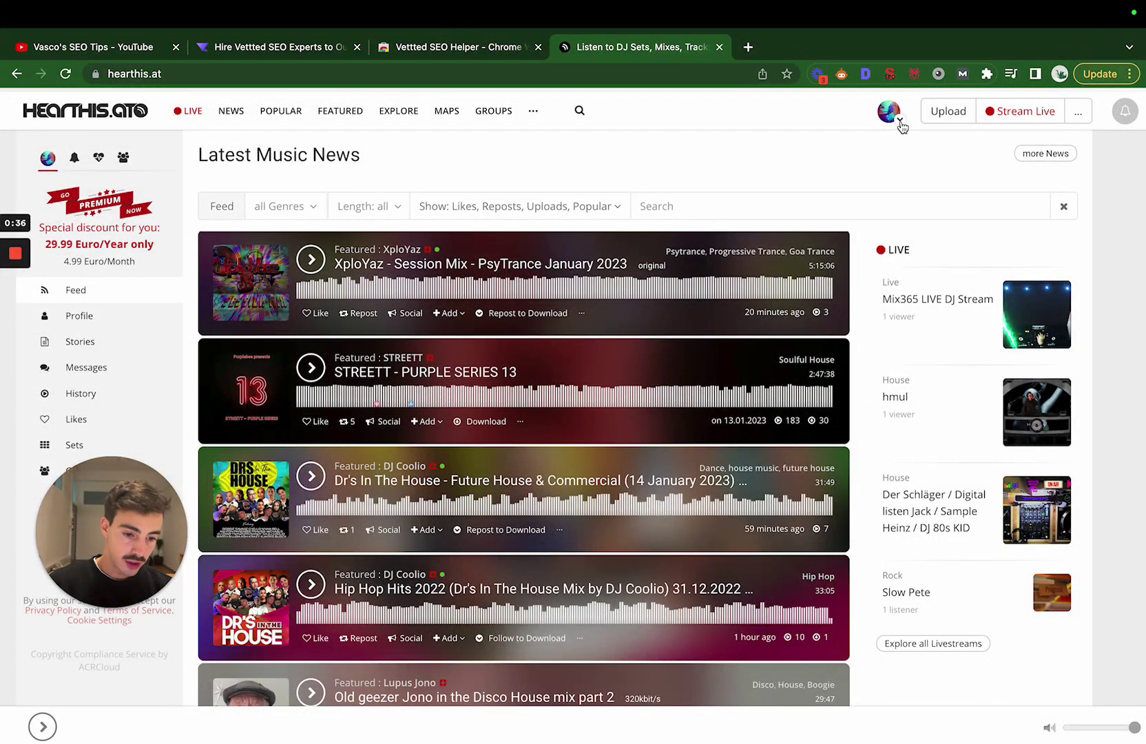
Go to your own artist profile page through the account menu's View Profile.
{"action": "left_click", "coordinate": [899, 123]}
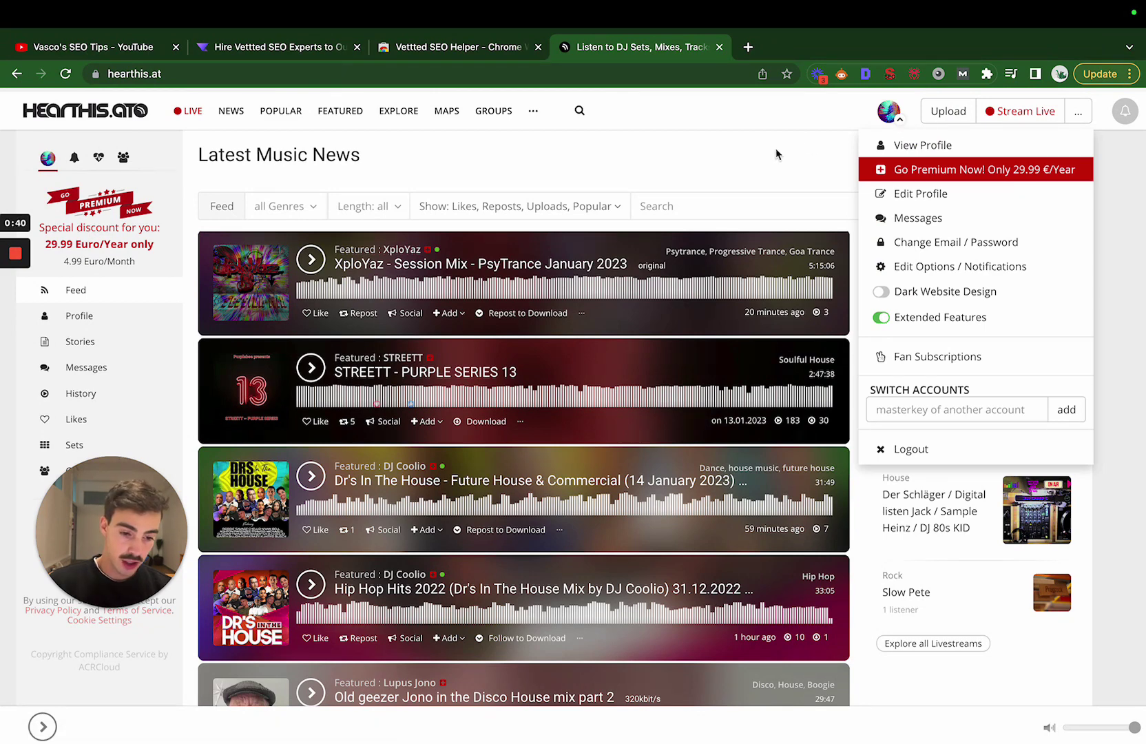
{"action": "left_click", "coordinate": [902, 147]}
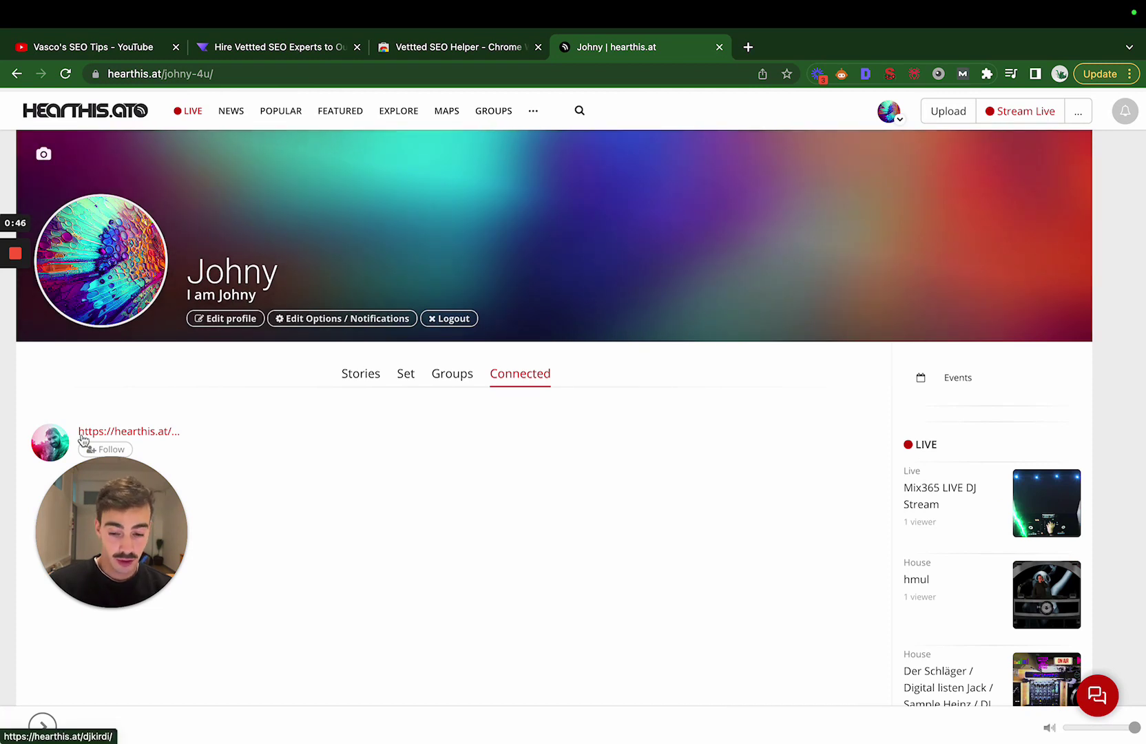
{"action": "left_click_drag", "start_coordinate": [278, 272], "coordinate": [224, 272]}
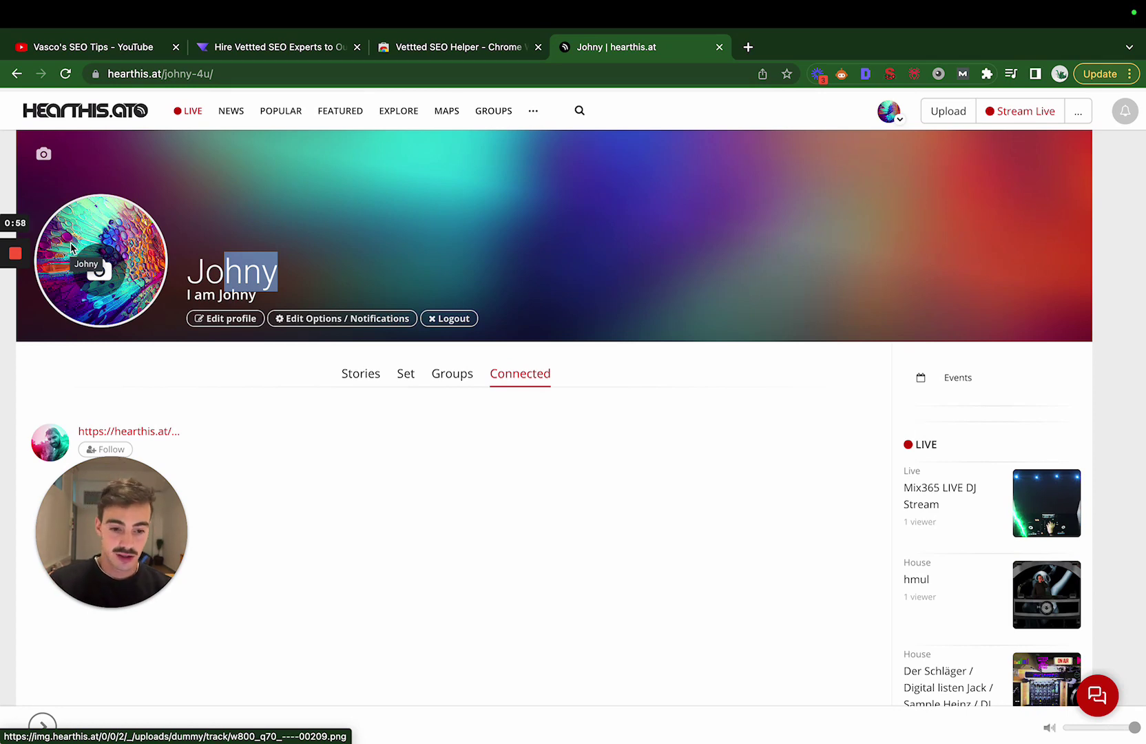
{"action": "mouse_move", "coordinate": [144, 655]}
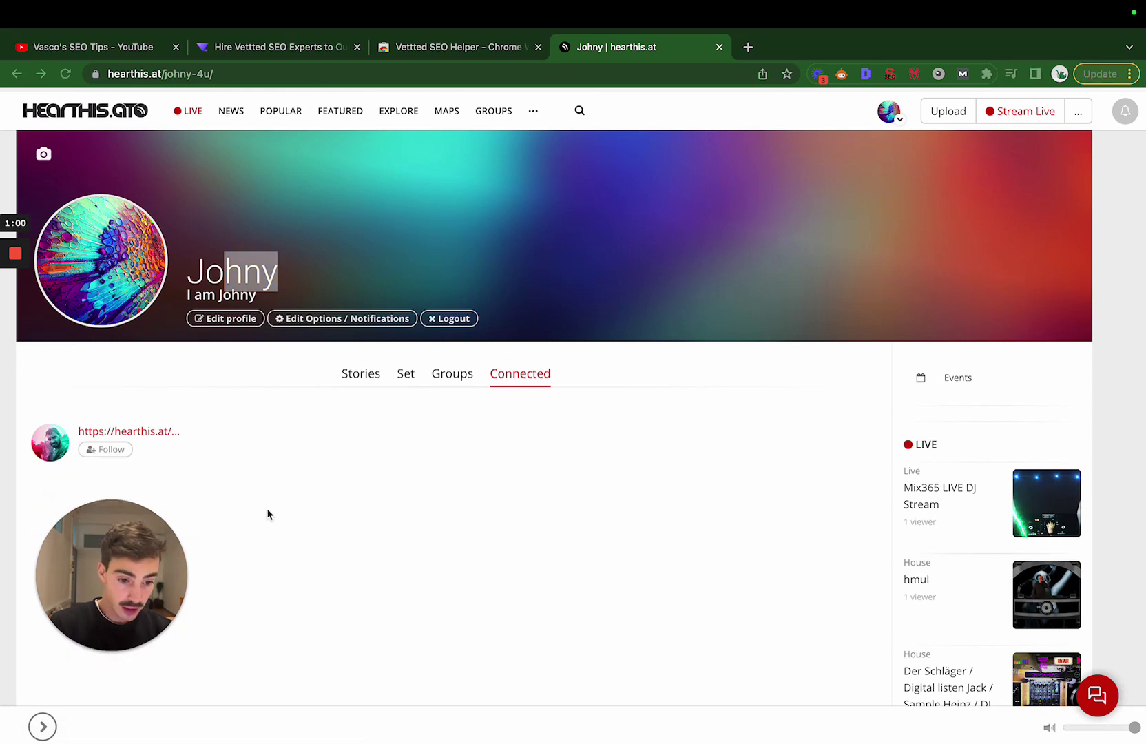
{"action": "left_click_drag", "start_coordinate": [165, 572], "coordinate": [963, 501]}
Open the profile editor and select the whole profile description text.
{"action": "left_click", "coordinate": [894, 123]}
{"action": "left_click", "coordinate": [929, 194]}
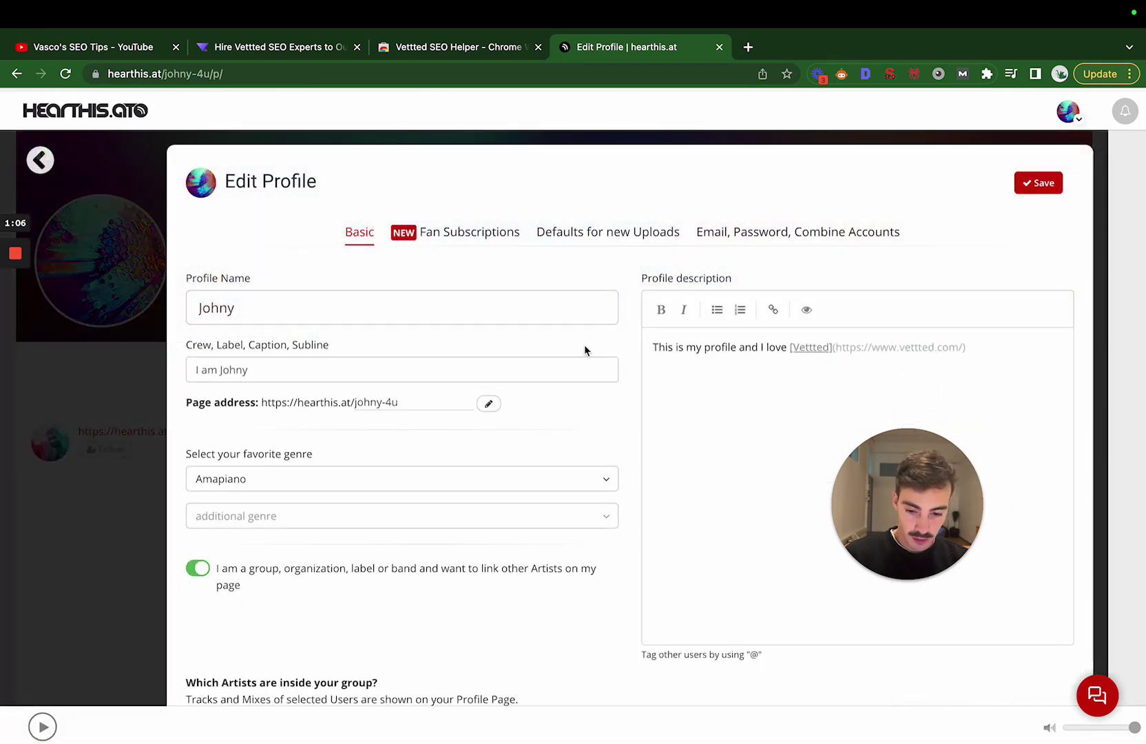
{"action": "left_click_drag", "start_coordinate": [963, 455], "coordinate": [150, 539]}
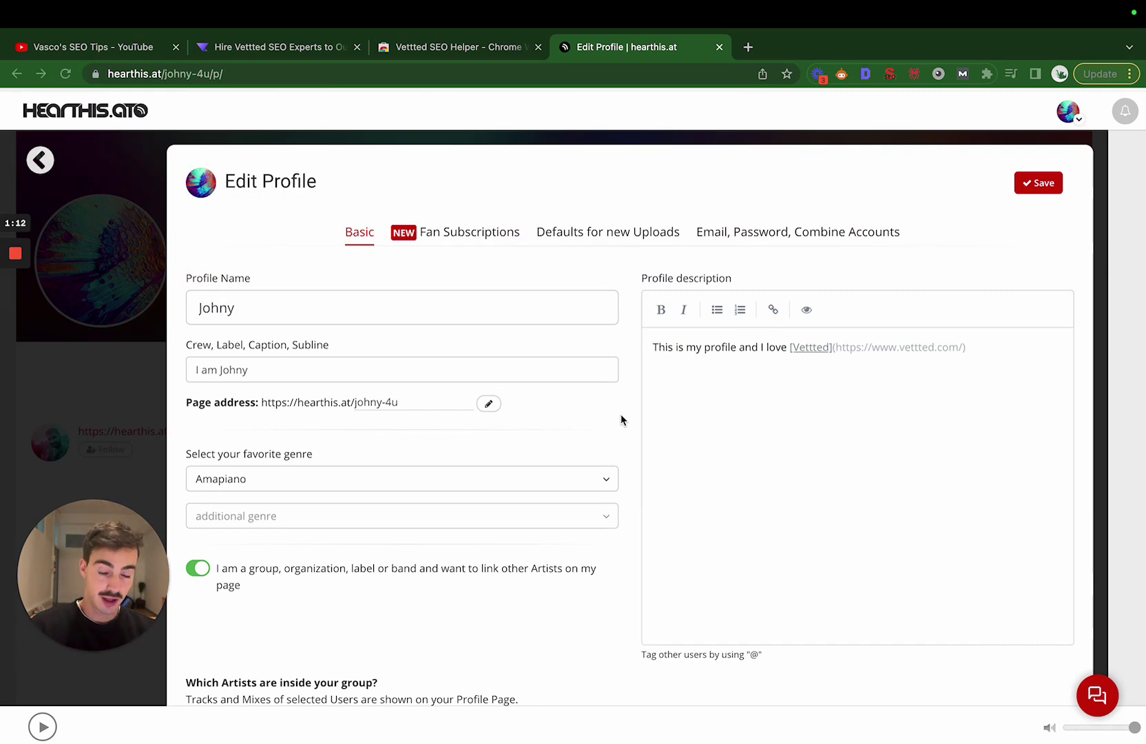
{"action": "scroll", "coordinate": [620, 414], "scroll_direction": "down", "scroll_amount": 2}
{"action": "left_click_drag", "start_coordinate": [658, 262], "coordinate": [1022, 263]}
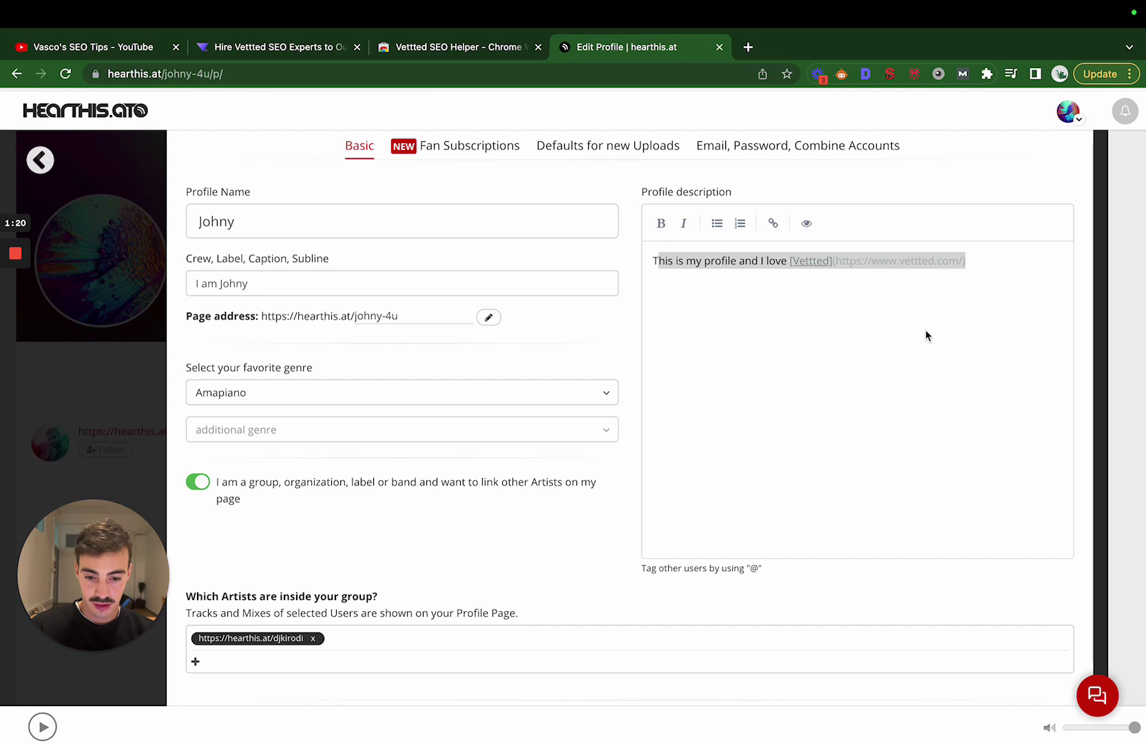
{"action": "left_click", "coordinate": [959, 282]}
{"action": "key", "text": "super+a"}
{"action": "scroll", "coordinate": [693, 253], "scroll_direction": "down", "scroll_amount": 5}
{"action": "scroll", "coordinate": [692, 253], "scroll_direction": "down", "scroll_amount": 5}
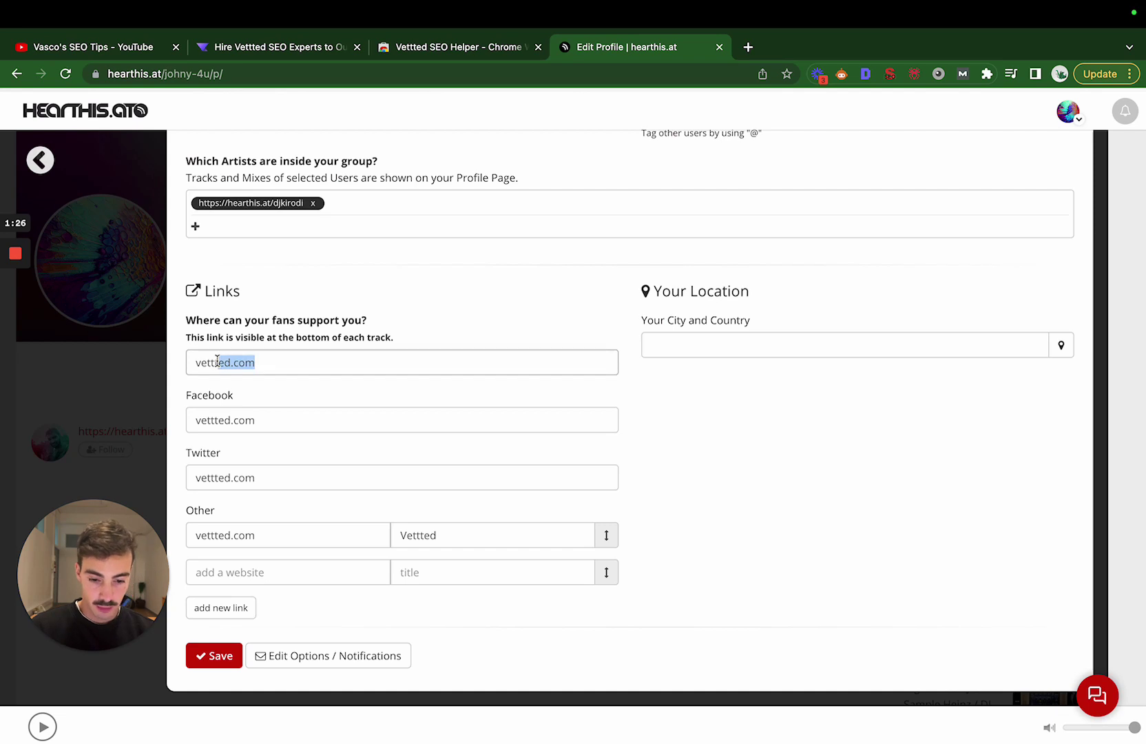
Delete the vettted.com links from the fan-support, Facebook and Twitter fields.
{"action": "left_click_drag", "start_coordinate": [216, 361], "coordinate": [195, 362]}
{"action": "key", "text": "BackSpace"}
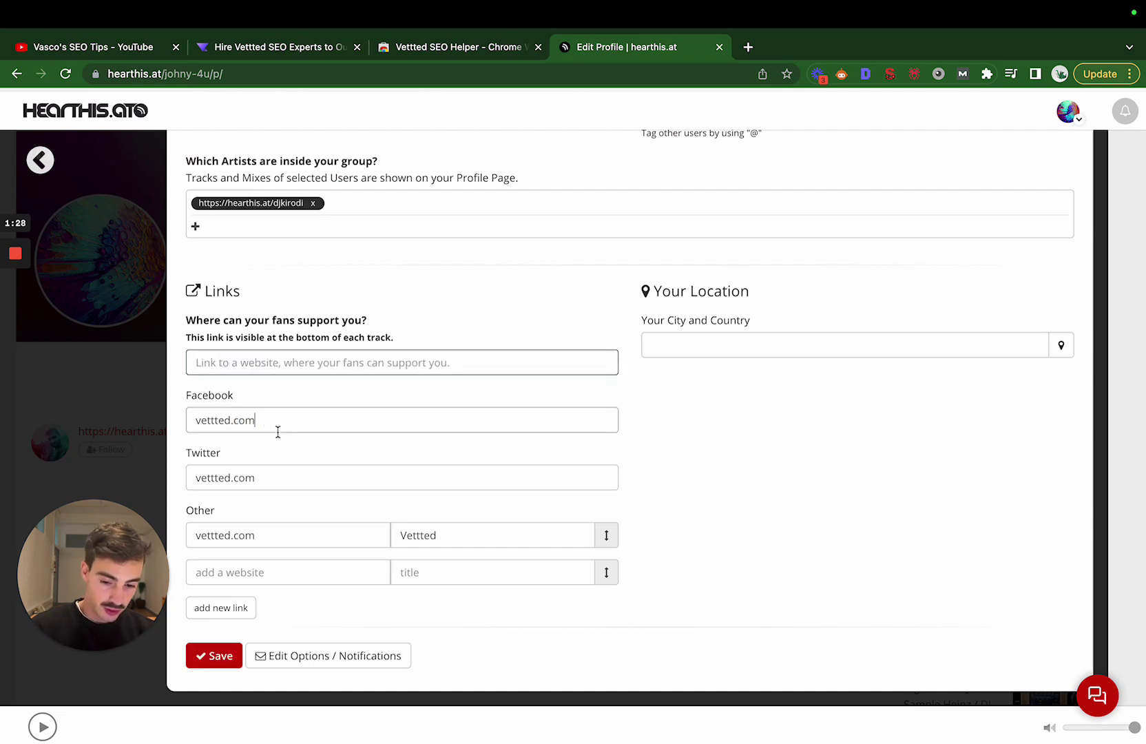
{"action": "double_click", "coordinate": [290, 474]}
{"action": "key", "text": "BackSpace"}
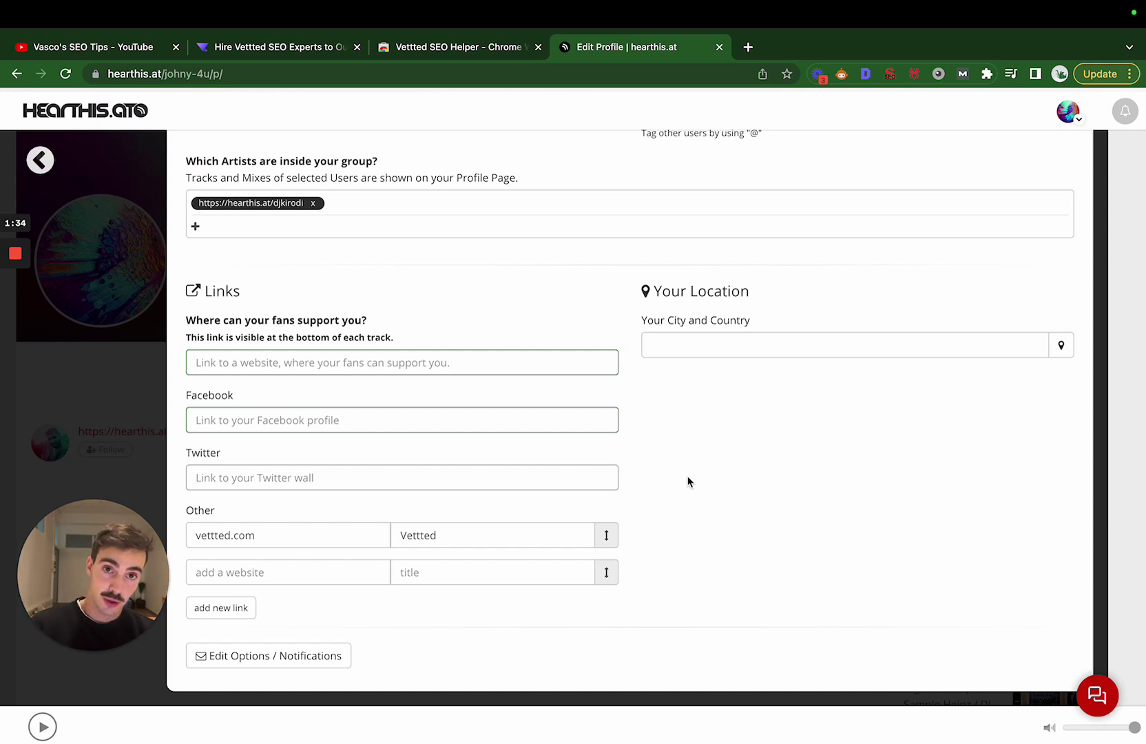
{"action": "scroll", "coordinate": [687, 481], "scroll_direction": "up", "scroll_amount": 5}
{"action": "scroll", "coordinate": [742, 561], "scroll_direction": "up", "scroll_amount": 5}
{"action": "scroll", "coordinate": [427, 319], "scroll_direction": "down", "scroll_amount": 10}
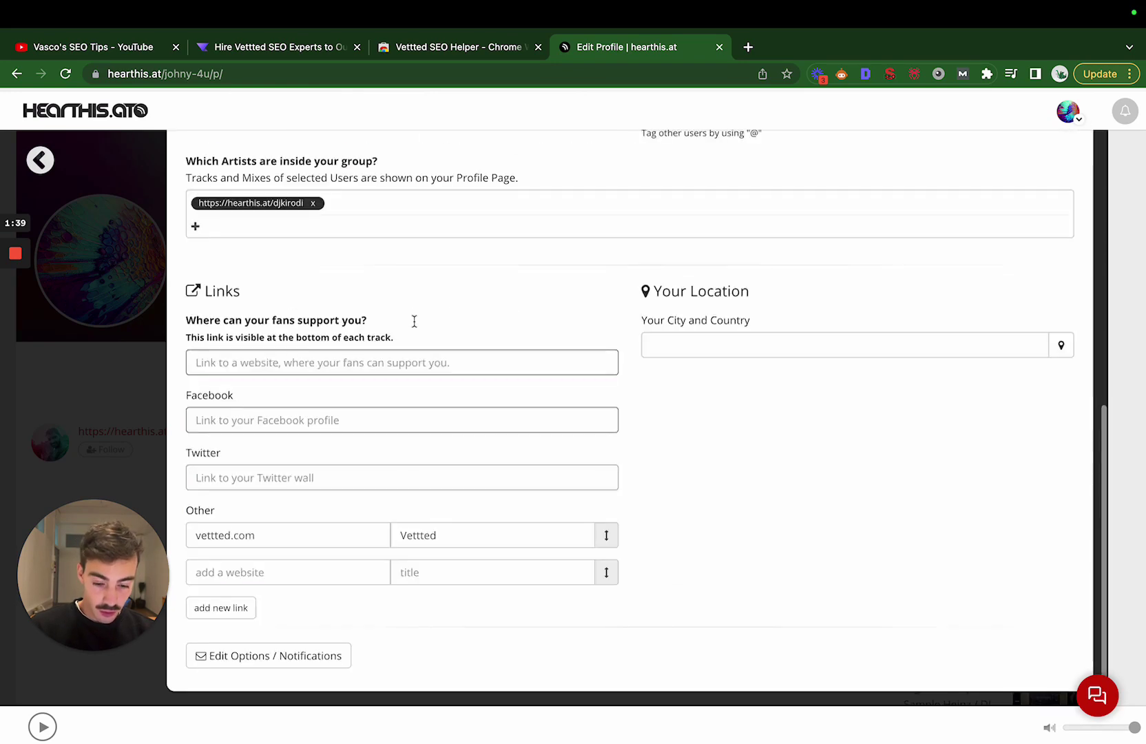
Close the profile editor and open the vettted set page from the profile's sets.
{"action": "left_click", "coordinate": [133, 691]}
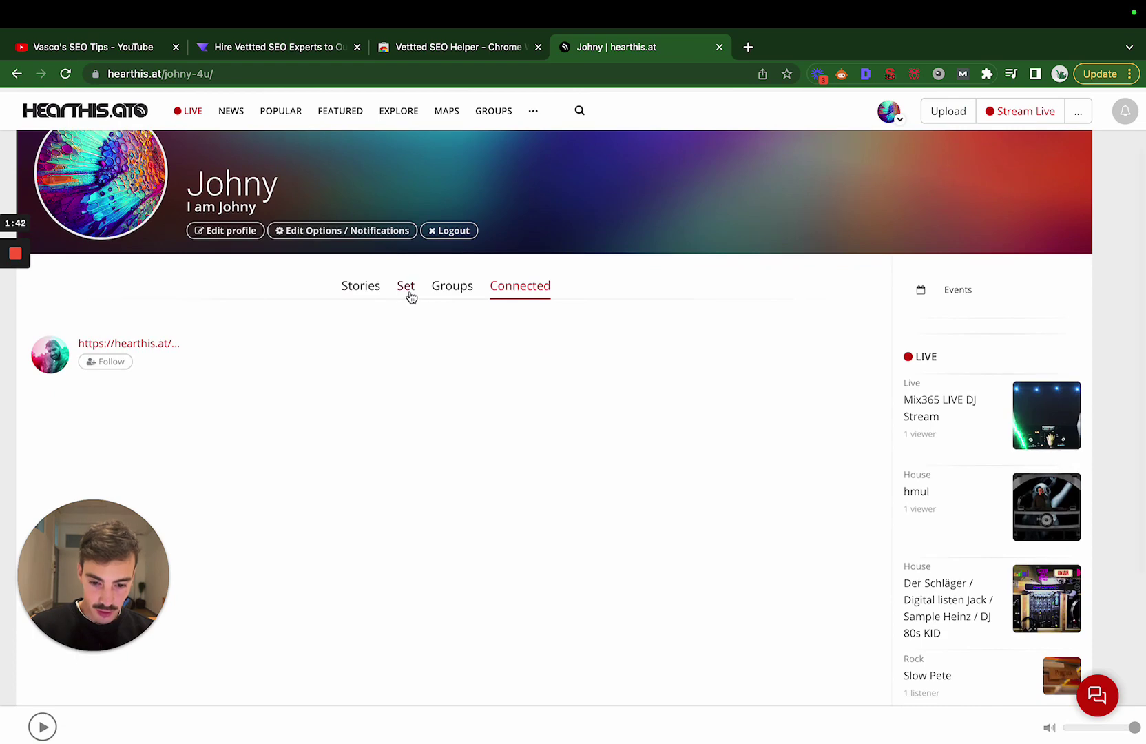
{"action": "left_click", "coordinate": [407, 290]}
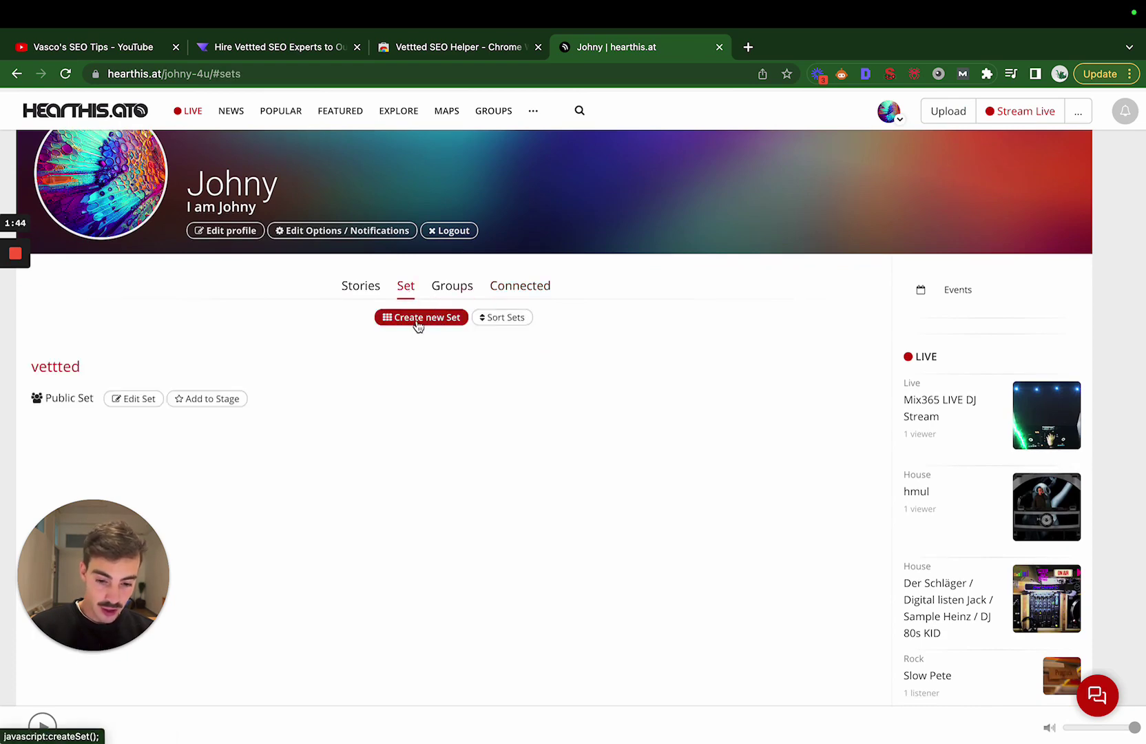
{"action": "left_click", "coordinate": [418, 324]}
{"action": "left_click", "coordinate": [735, 313]}
{"action": "left_click", "coordinate": [69, 367]}
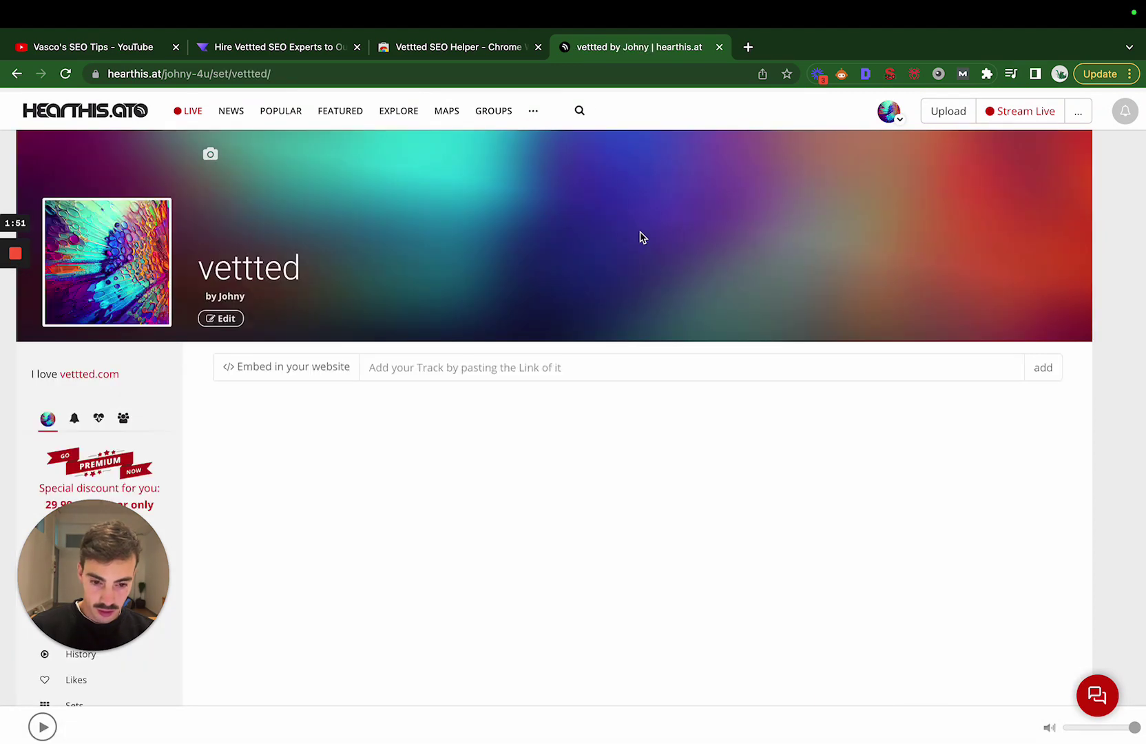
Load the vettted set page's address in a private window, declining cookies.
{"action": "left_click", "coordinate": [518, 73]}
{"action": "key", "text": "ctrl+c"}
{"action": "key", "text": "ctrl+shift+n"}
{"action": "key", "text": "ctrl+v"}
{"action": "key", "text": "Return"}
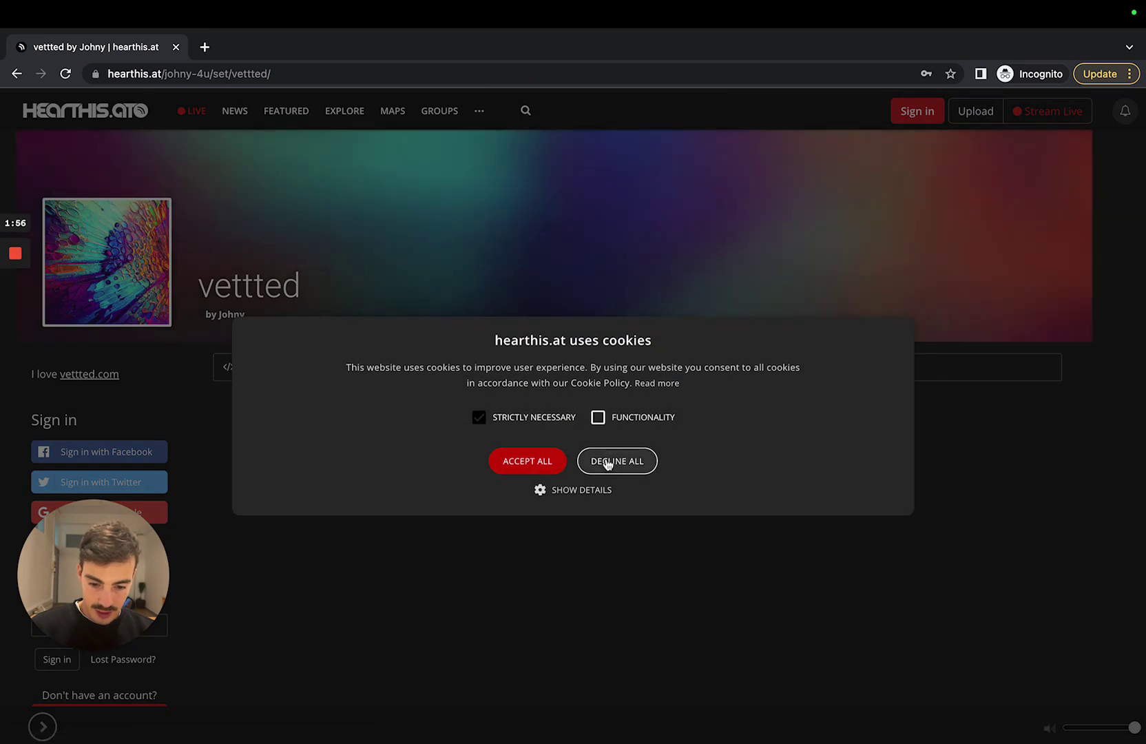
{"action": "left_click", "coordinate": [608, 464]}
Inspect the markup of the set's vettted.com description link.
{"action": "scroll", "coordinate": [138, 412], "scroll_direction": "down", "scroll_amount": 2}
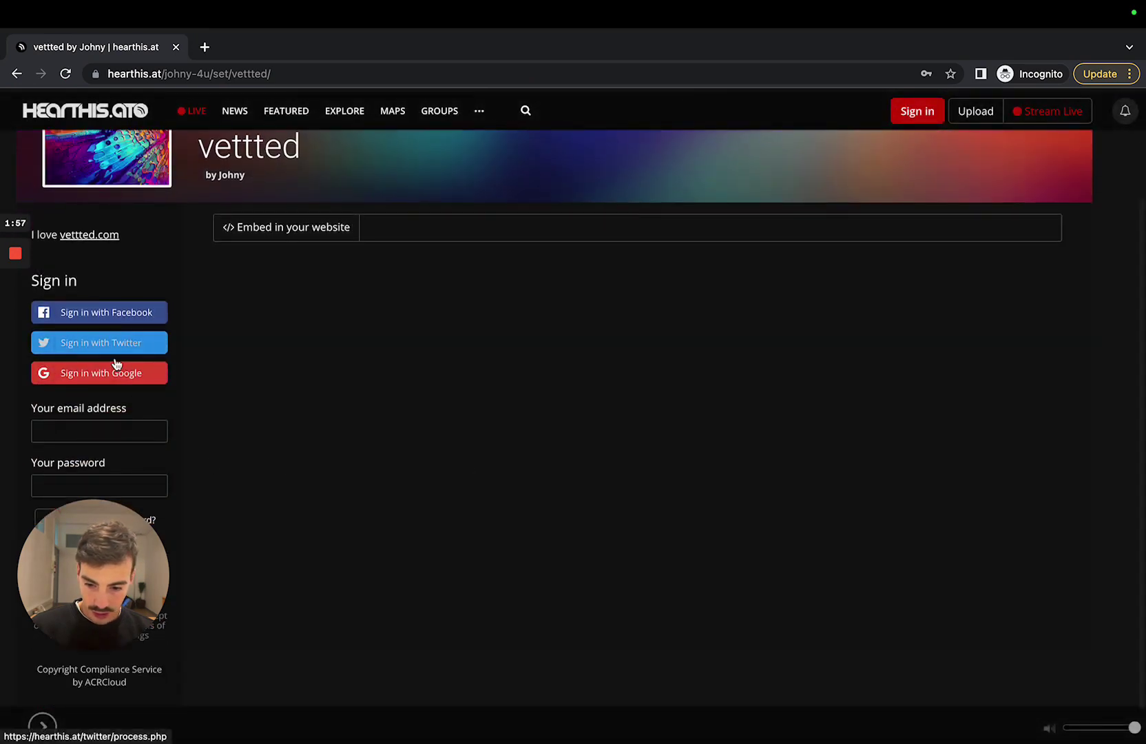
{"action": "scroll", "coordinate": [142, 343], "scroll_direction": "up", "scroll_amount": 2}
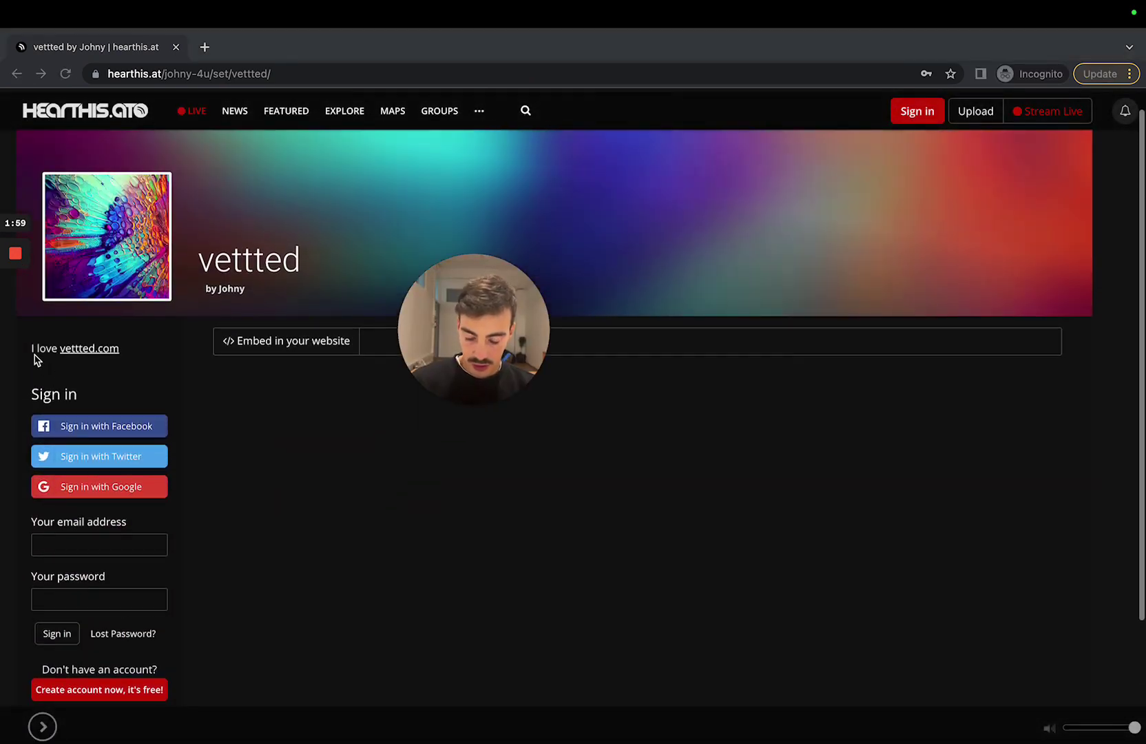
{"action": "left_click", "coordinate": [99, 346]}
{"action": "right_click", "coordinate": [97, 357]}
{"action": "left_click", "coordinate": [182, 544]}
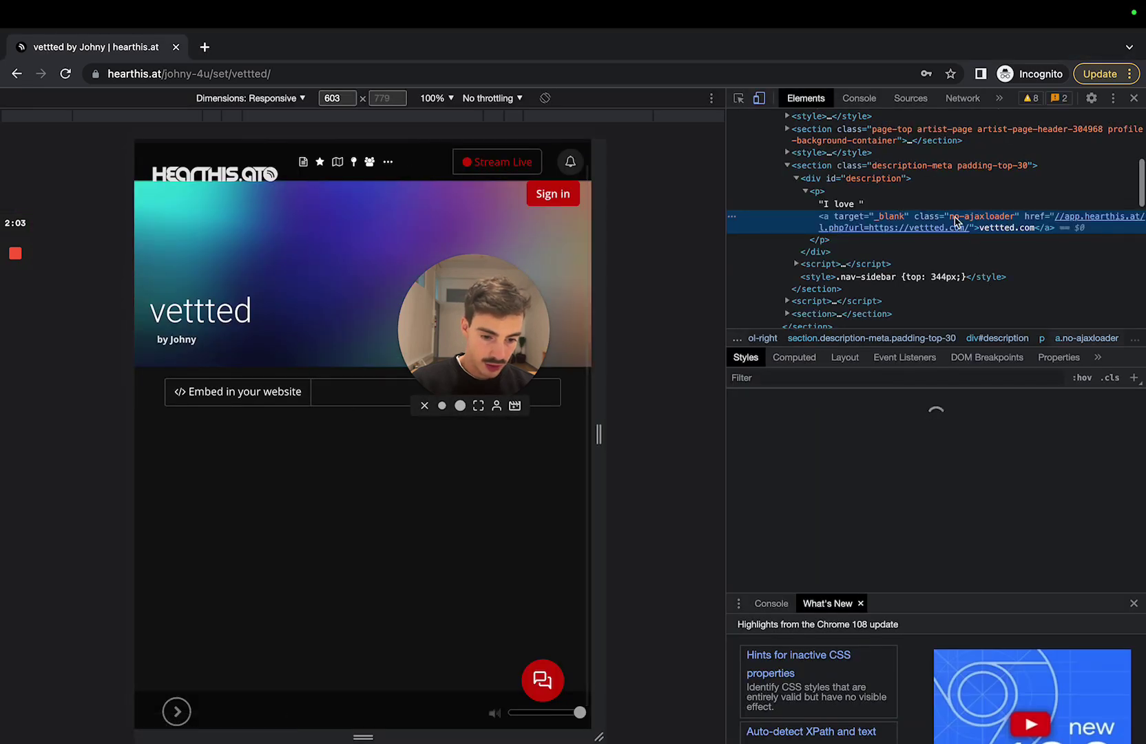
Close DevTools and return to the signed-in vettted set page.
{"action": "left_click", "coordinate": [1134, 98]}
{"action": "key", "text": "ctrl+Left"}
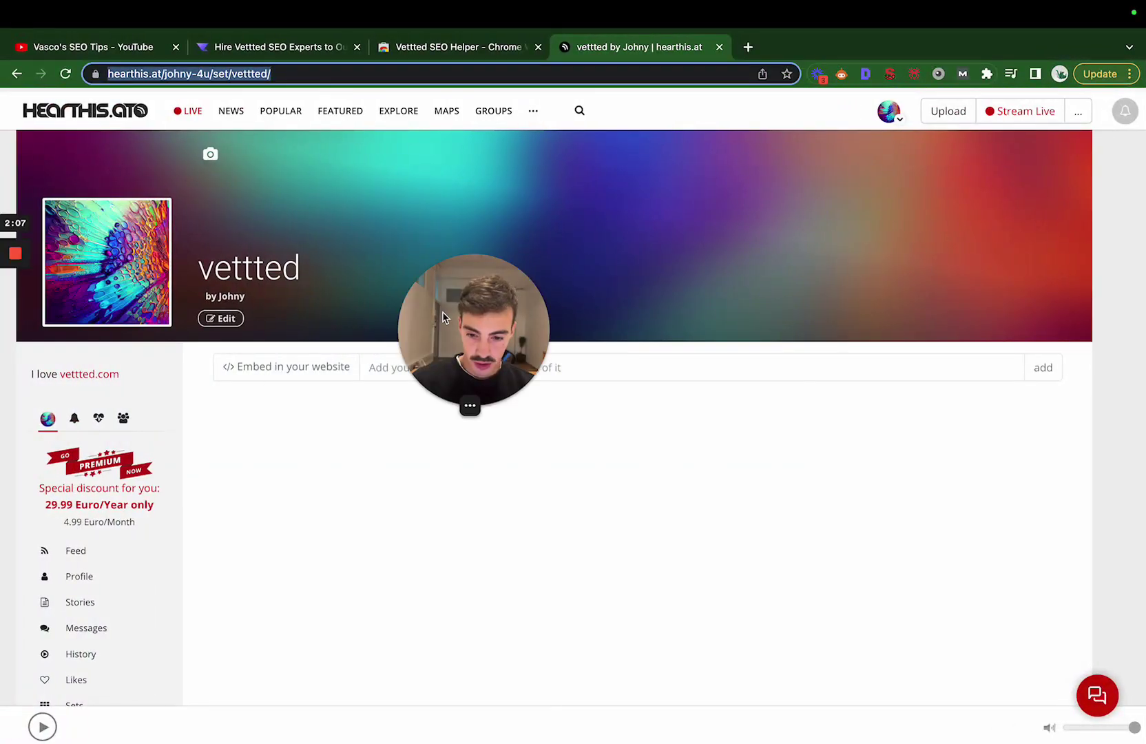
{"action": "left_click_drag", "start_coordinate": [422, 355], "coordinate": [227, 589]}
{"action": "scroll", "coordinate": [332, 482], "scroll_direction": "down", "scroll_amount": 3}
{"action": "scroll", "coordinate": [333, 482], "scroll_direction": "up", "scroll_amount": 3}
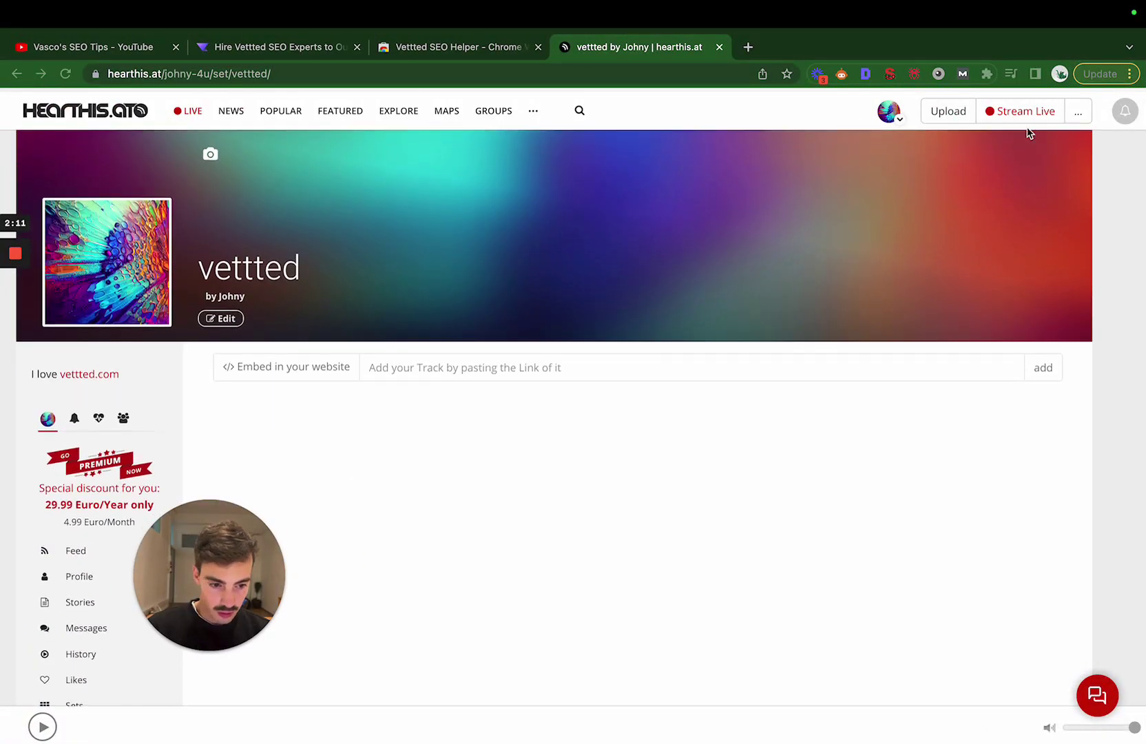
From your profile's sets, create "My plumber's site" with Breakcore genre, sorted Alphabetical.
{"action": "left_click", "coordinate": [889, 113]}
{"action": "left_click", "coordinate": [893, 150]}
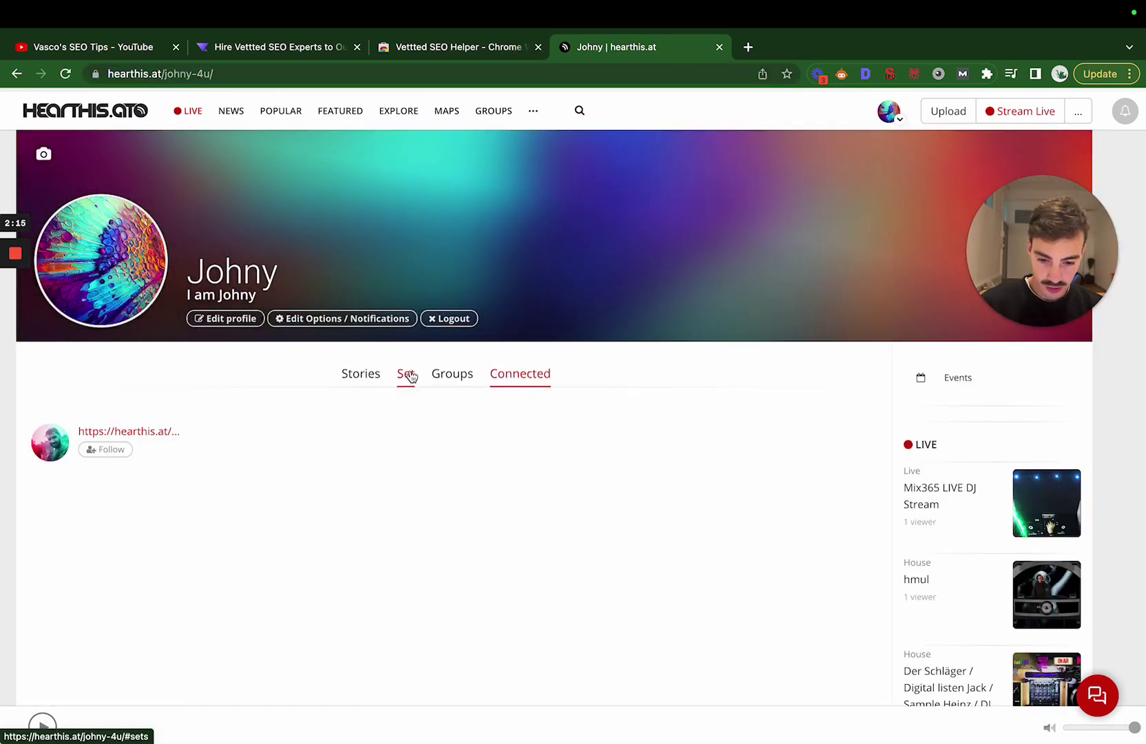
{"action": "left_click", "coordinate": [407, 374]}
{"action": "left_click", "coordinate": [422, 406]}
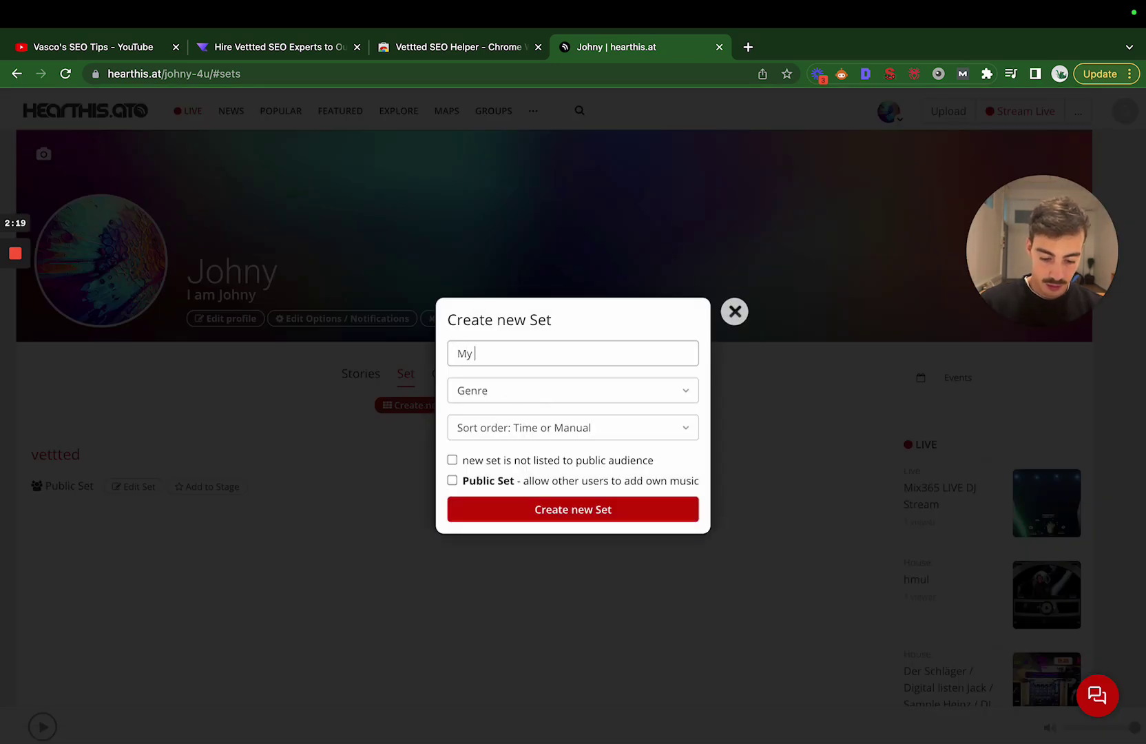
{"action": "left_click", "coordinate": [537, 390]}
{"action": "left_click", "coordinate": [533, 563]}
{"action": "left_click", "coordinate": [553, 432]}
{"action": "left_click", "coordinate": [553, 446]}
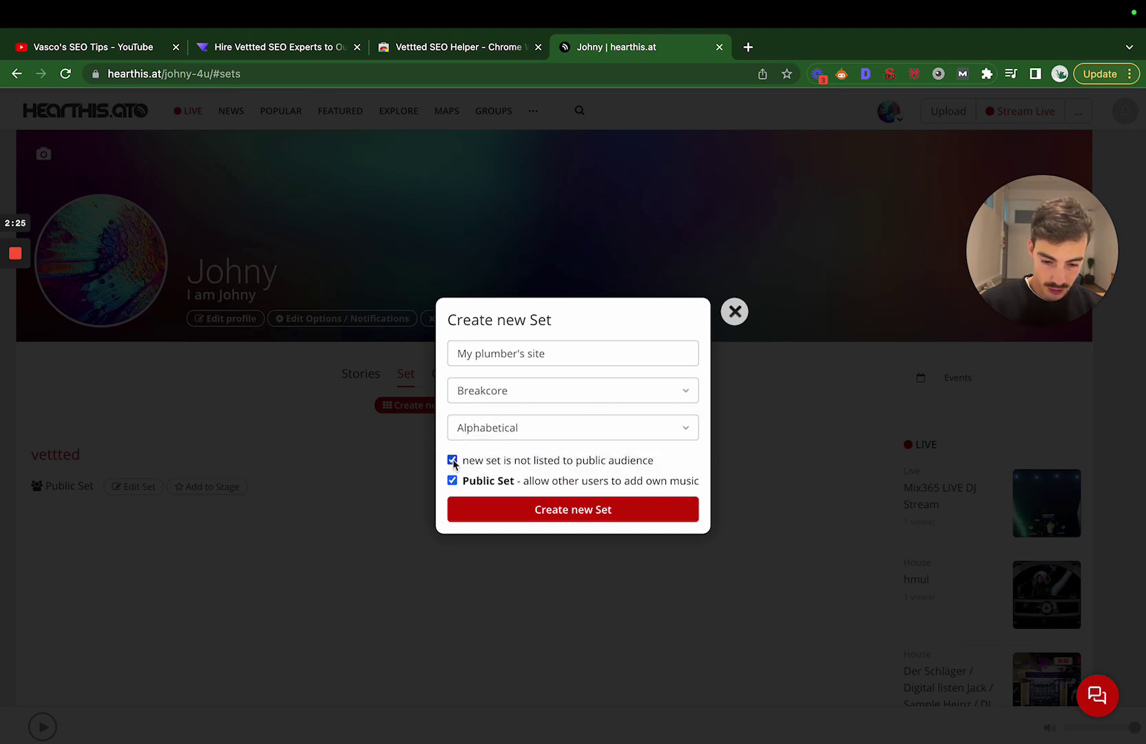
{"action": "left_click", "coordinate": [510, 522]}
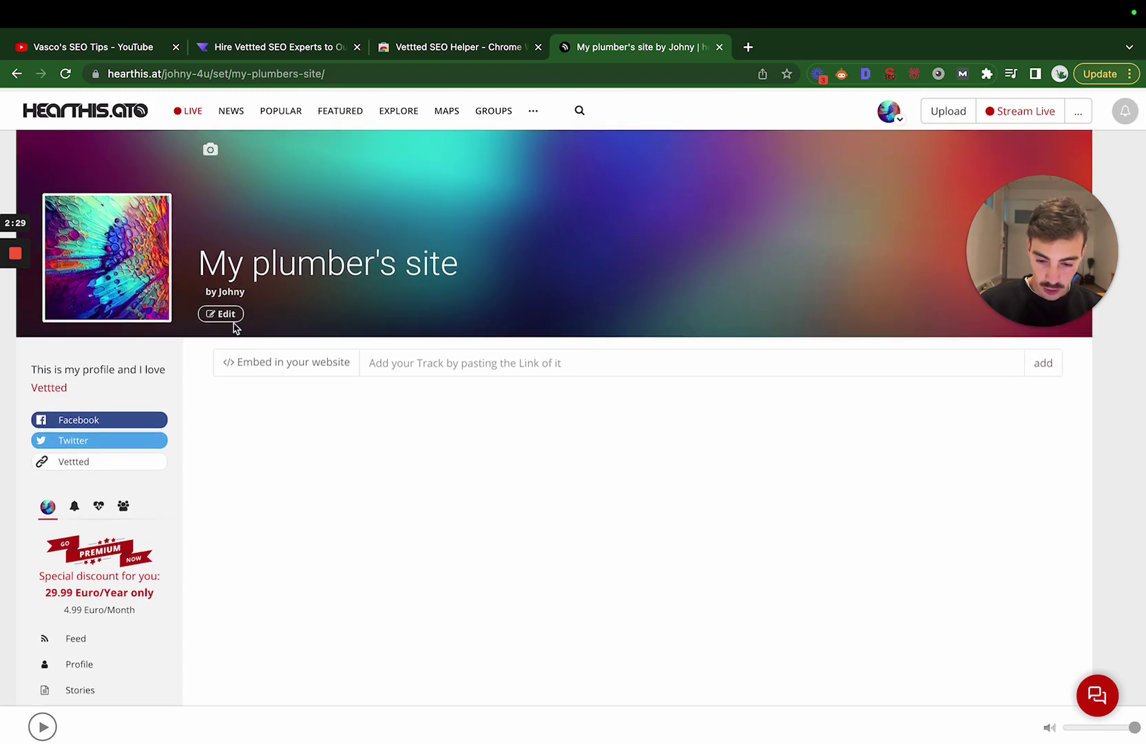
Save the set description "Wher you add your link" with its link pointing to plumber.com.
{"action": "scroll", "coordinate": [228, 325], "scroll_direction": "down", "scroll_amount": 4}
{"action": "scroll", "coordinate": [228, 325], "scroll_direction": "up", "scroll_amount": 3}
{"action": "left_click", "coordinate": [227, 241]}
{"action": "scroll", "coordinate": [341, 317], "scroll_direction": "down", "scroll_amount": 3}
{"action": "left_click", "coordinate": [359, 445]}
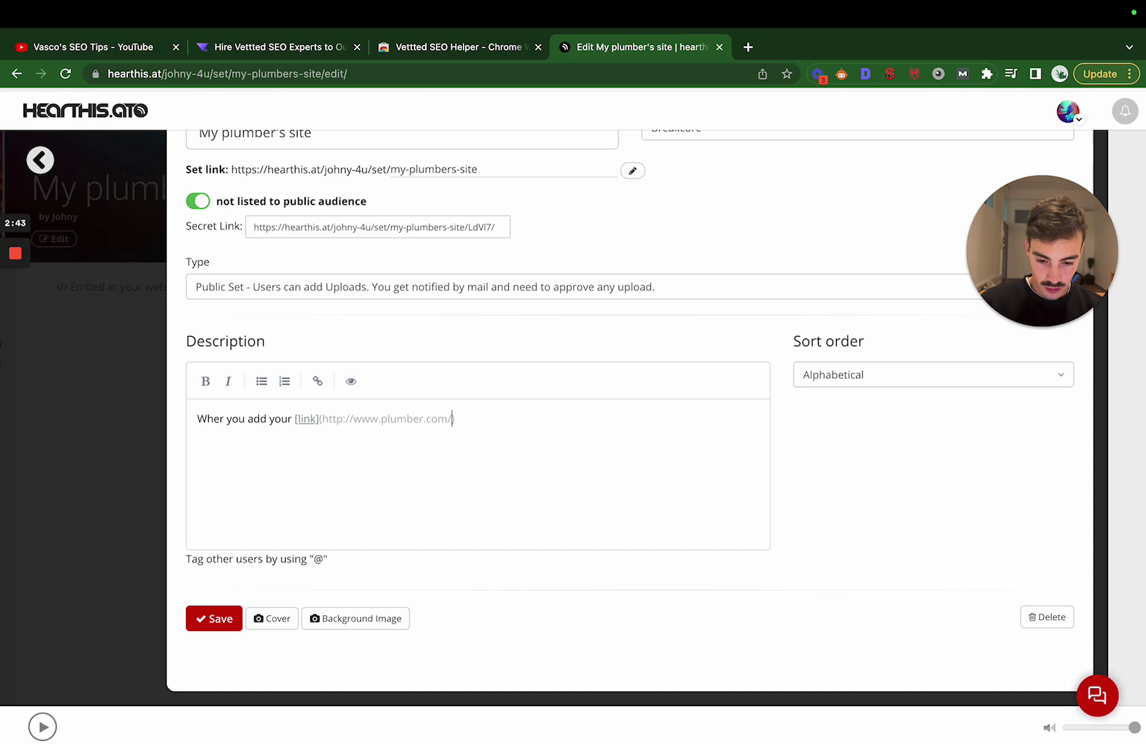
{"action": "left_click", "coordinate": [210, 632]}
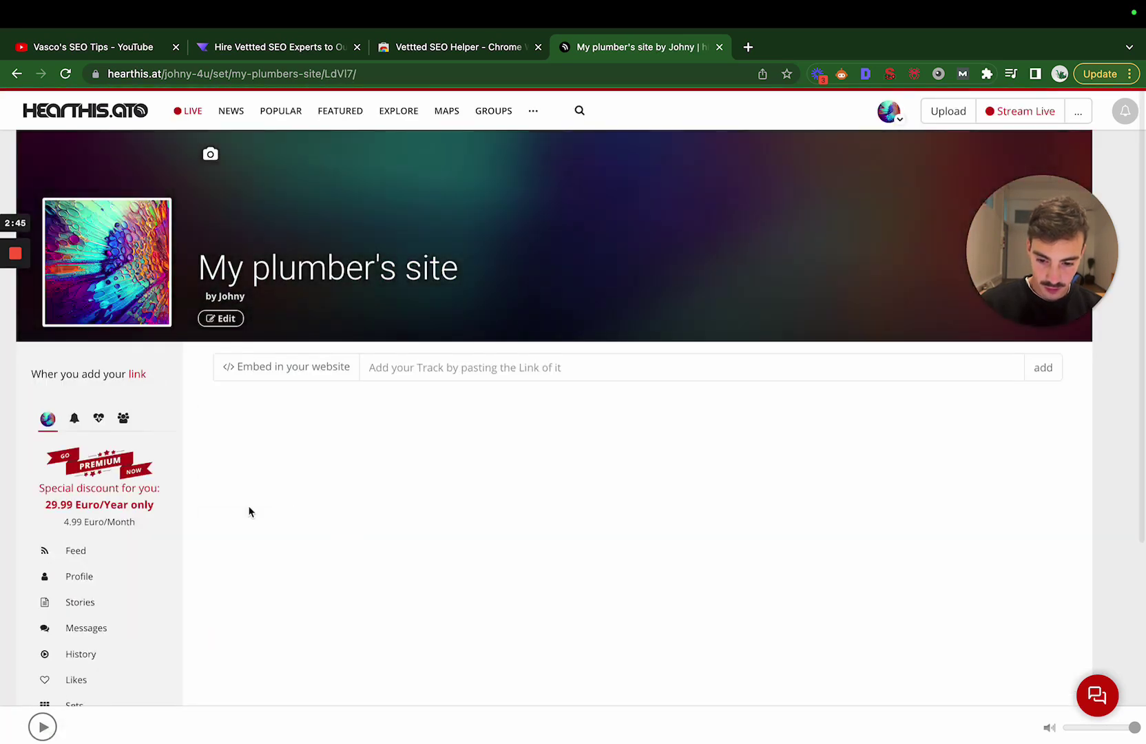
Switch off 'not listed to public audience' in the set settings and save.
{"action": "left_click", "coordinate": [229, 319]}
{"action": "left_click", "coordinate": [626, 221]}
{"action": "left_click", "coordinate": [575, 224]}
{"action": "left_click", "coordinate": [204, 360]}
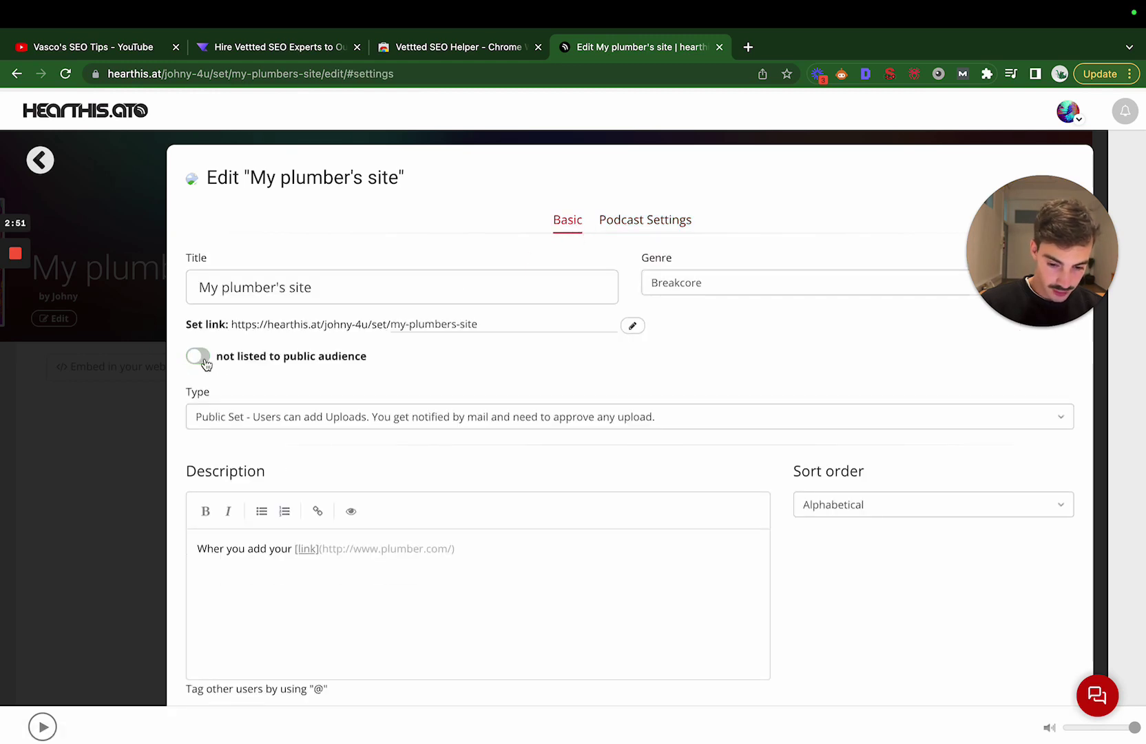
{"action": "scroll", "coordinate": [719, 474], "scroll_direction": "down", "scroll_amount": 2}
{"action": "left_click", "coordinate": [219, 620]}
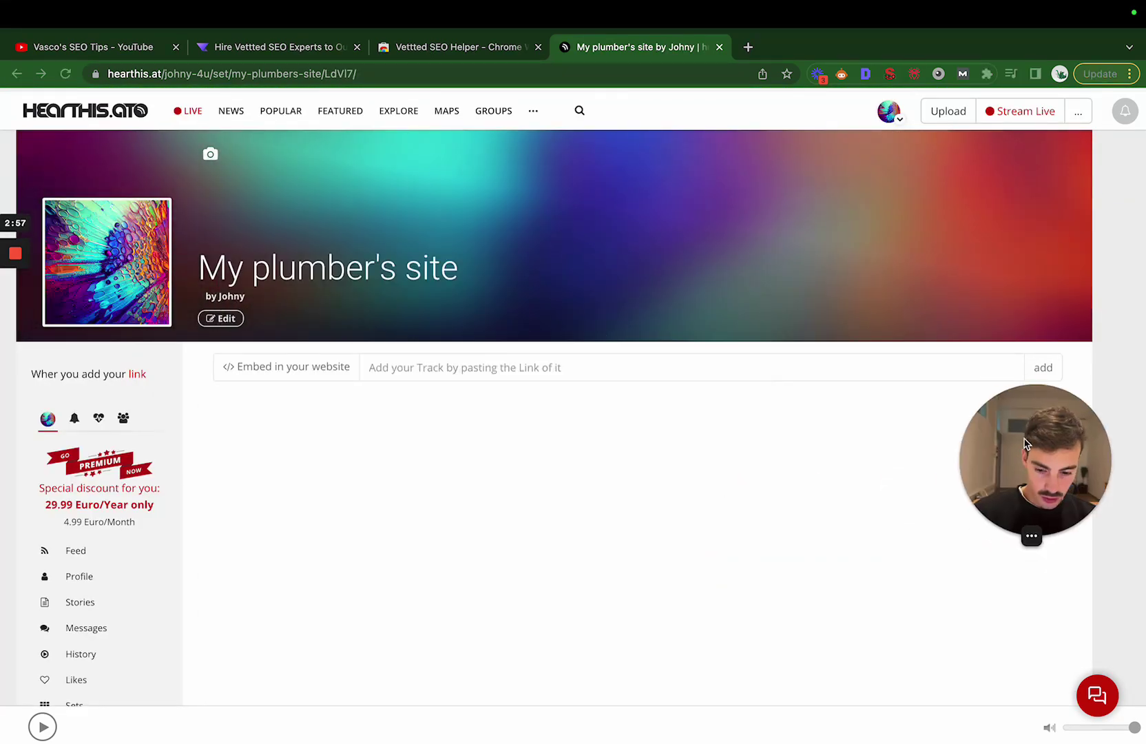
Load the My plumber's site set page in the private window and inspect its description link.
{"action": "left_click", "coordinate": [293, 74]}
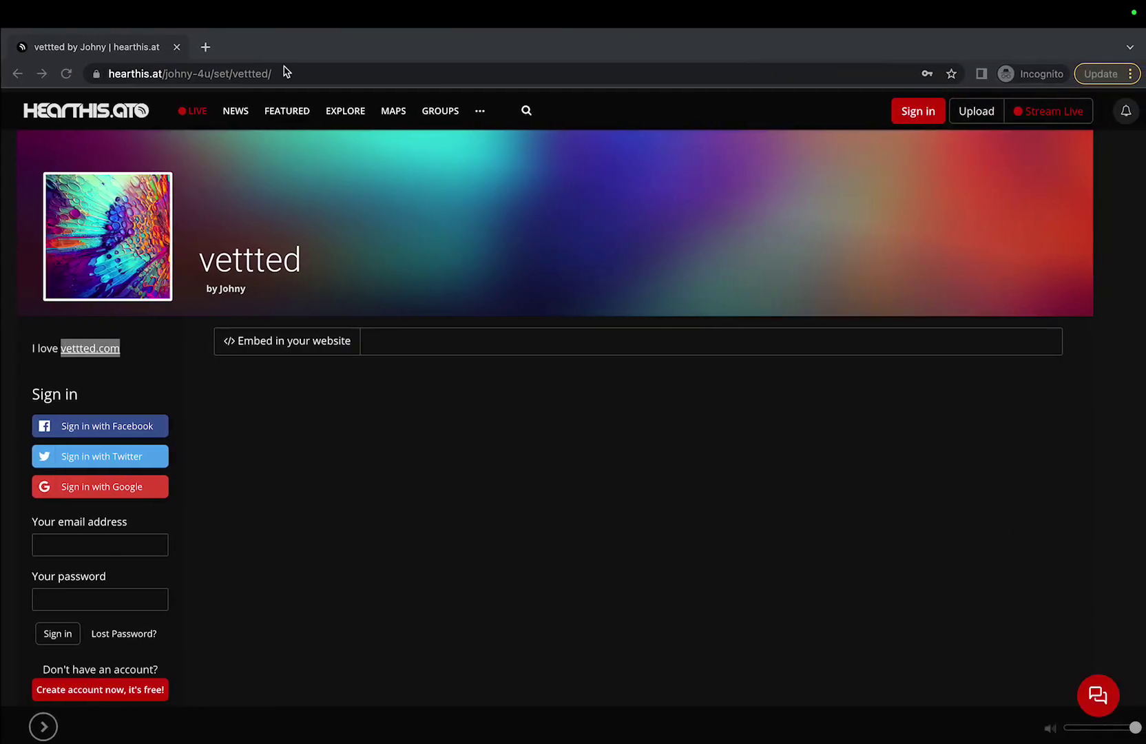
{"action": "left_click", "coordinate": [286, 73]}
{"action": "type", "text": "https://hearthis.at/johny-4u/set/my-plumbers-site/LdVI7/"}
{"action": "key", "text": "Return"}
{"action": "right_click", "coordinate": [134, 374]}
{"action": "left_click", "coordinate": [201, 562]}
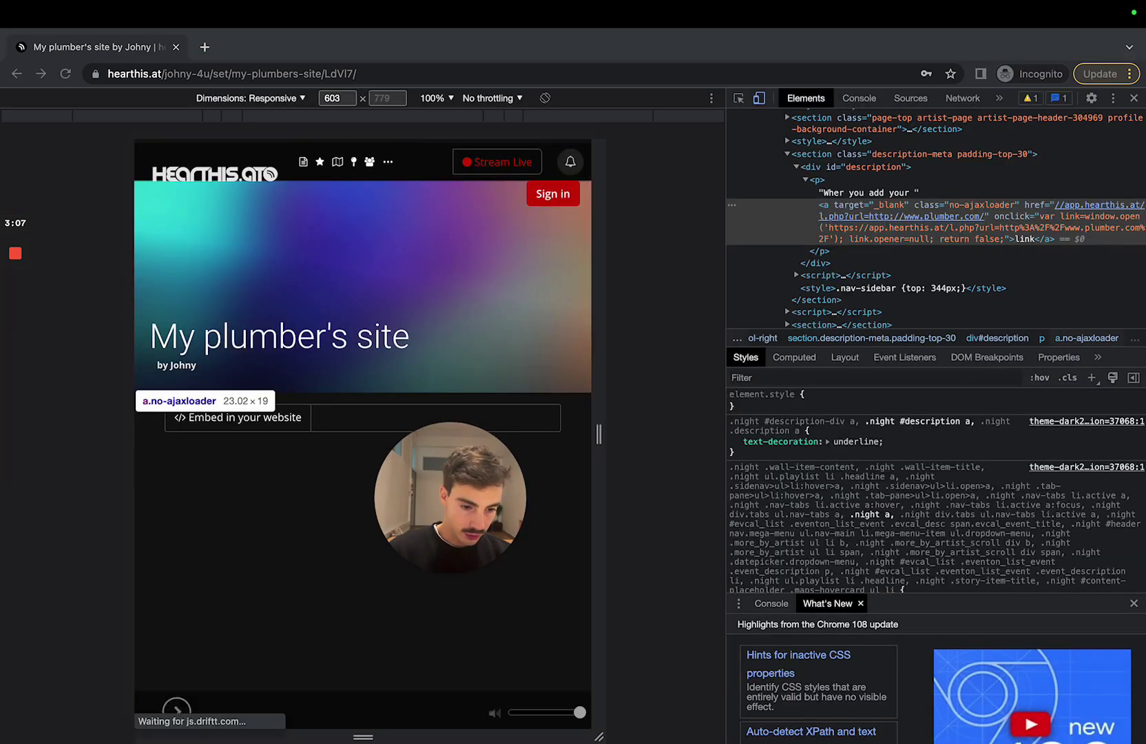
Close the inspector and trim the set path from the URL to load the owner's profile.
{"action": "left_click", "coordinate": [1133, 98]}
{"action": "left_click_drag", "start_coordinate": [493, 477], "coordinate": [1061, 310]}
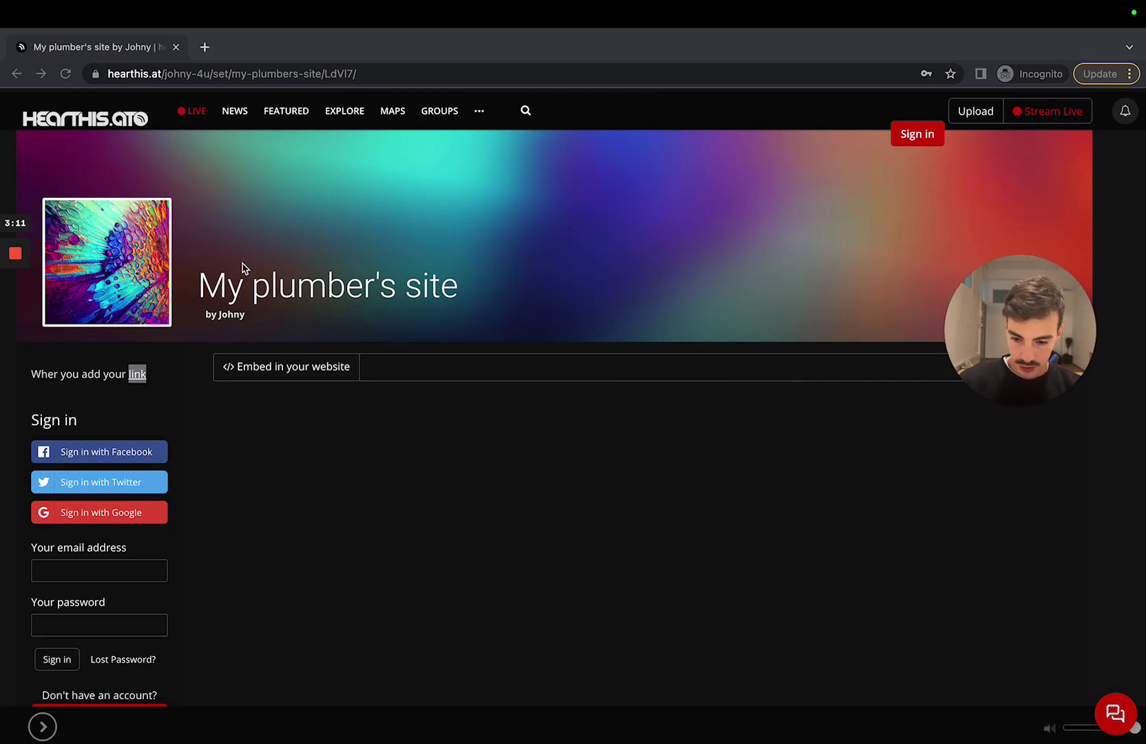
{"action": "left_click", "coordinate": [245, 74]}
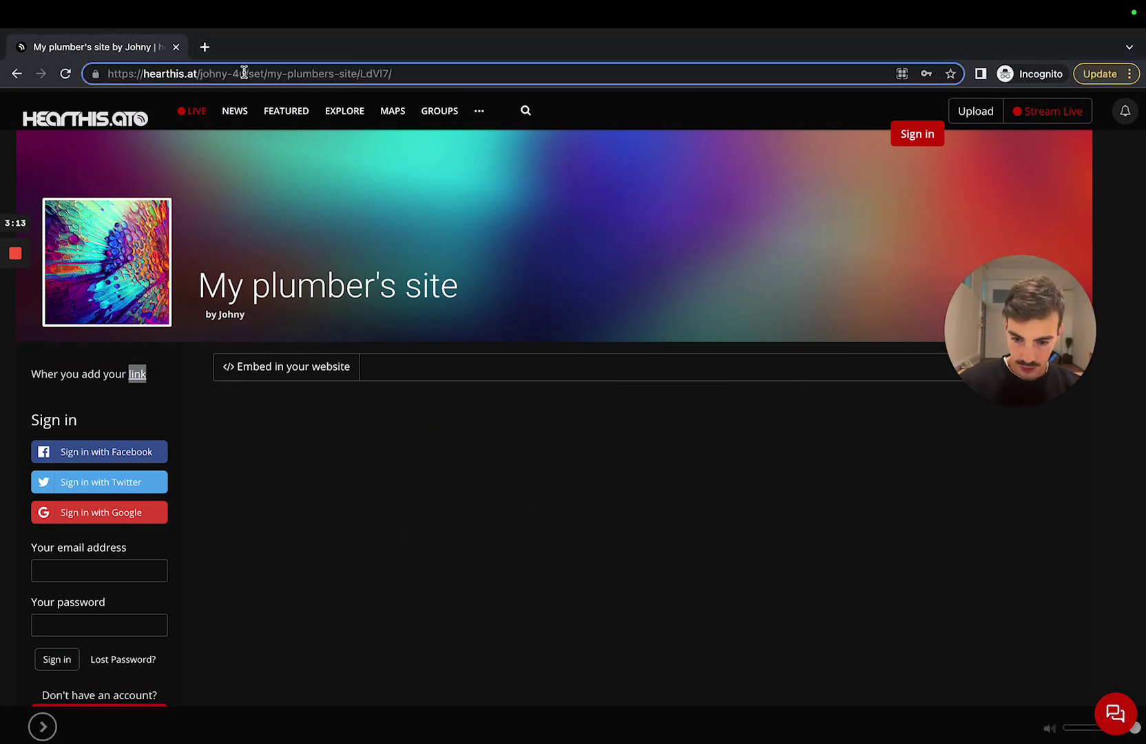
{"action": "left_click_drag", "start_coordinate": [246, 74], "coordinate": [516, 251]}
{"action": "key", "text": "BackSpace"}
{"action": "key", "text": "Return"}
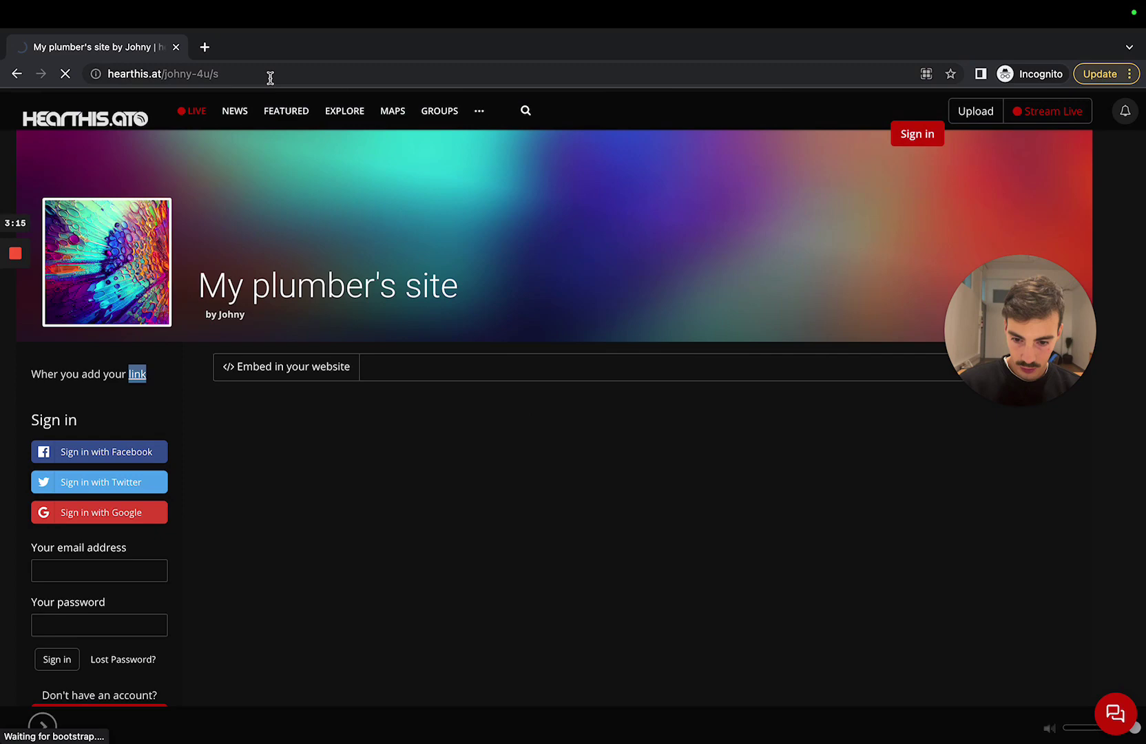
{"action": "left_click", "coordinate": [268, 76]}
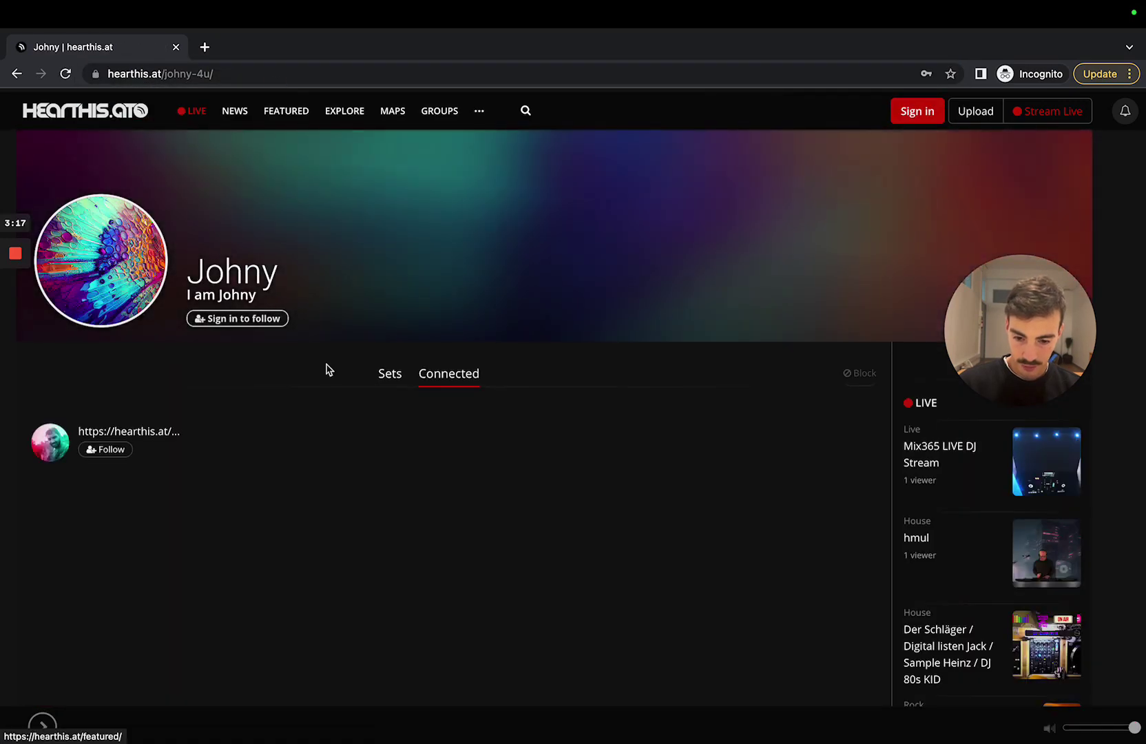
{"action": "scroll", "coordinate": [577, 334], "scroll_direction": "down", "scroll_amount": 3}
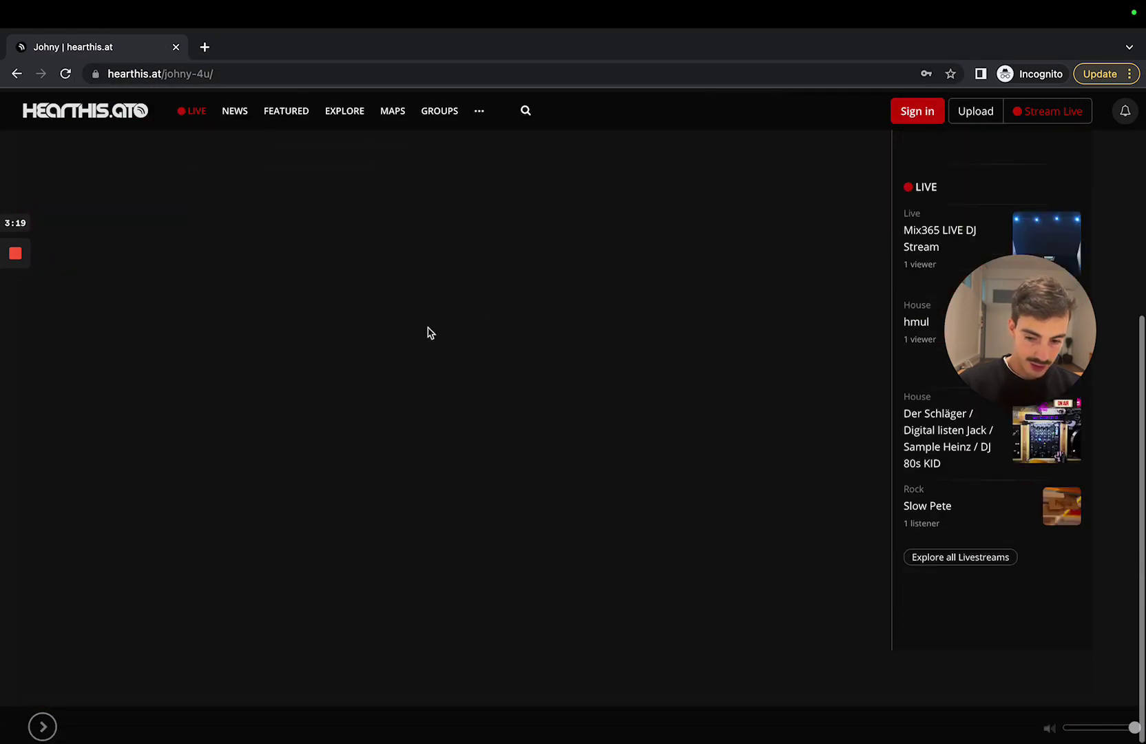
{"action": "scroll", "coordinate": [427, 330], "scroll_direction": "up", "scroll_amount": 3}
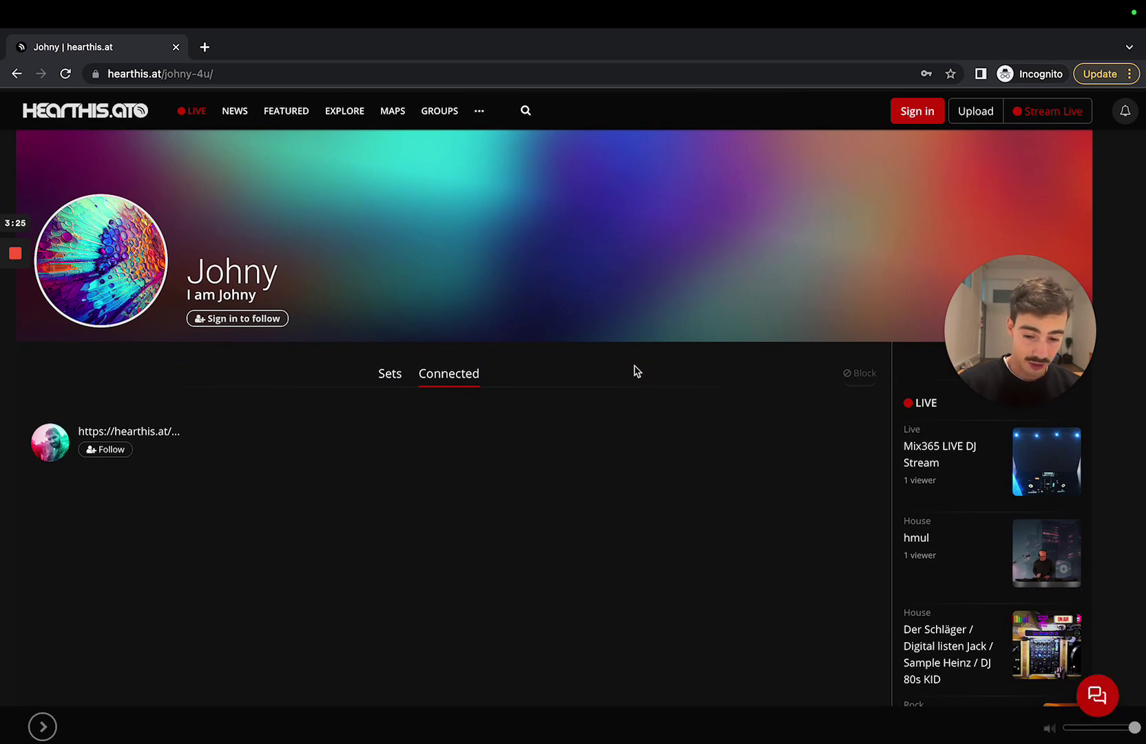
Open My plumber's site from the Sets tab and follow its plumber.com description link.
{"action": "left_click", "coordinate": [390, 379]}
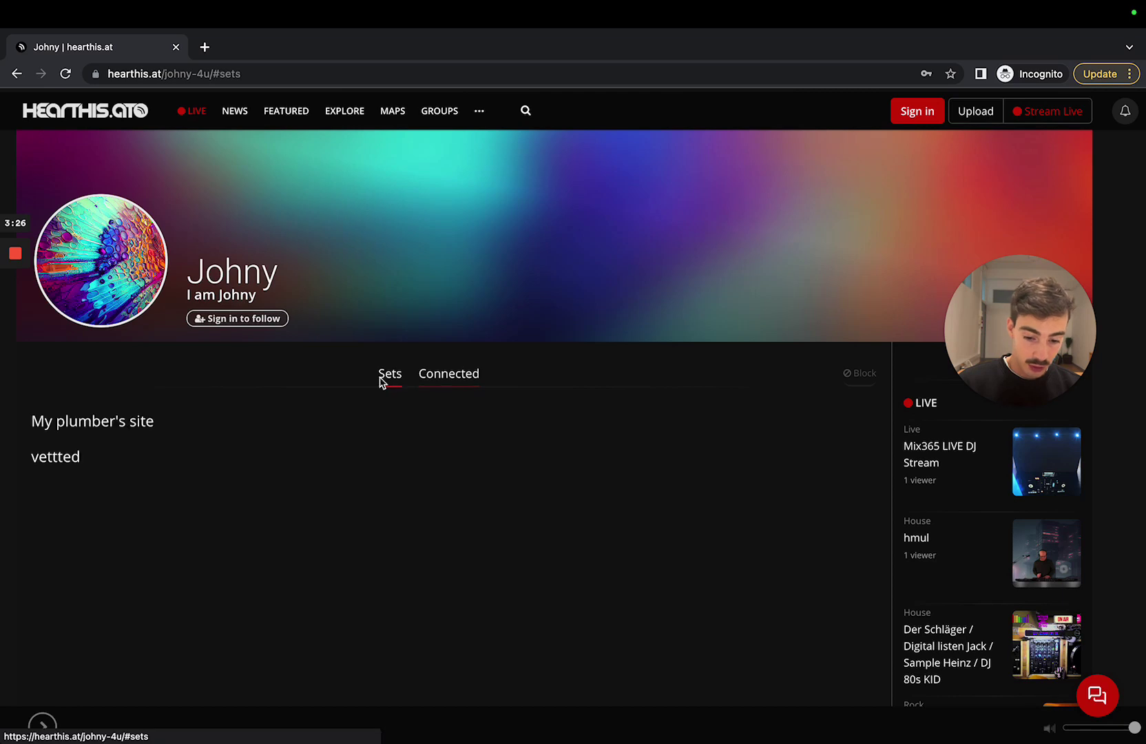
{"action": "left_click", "coordinate": [78, 430]}
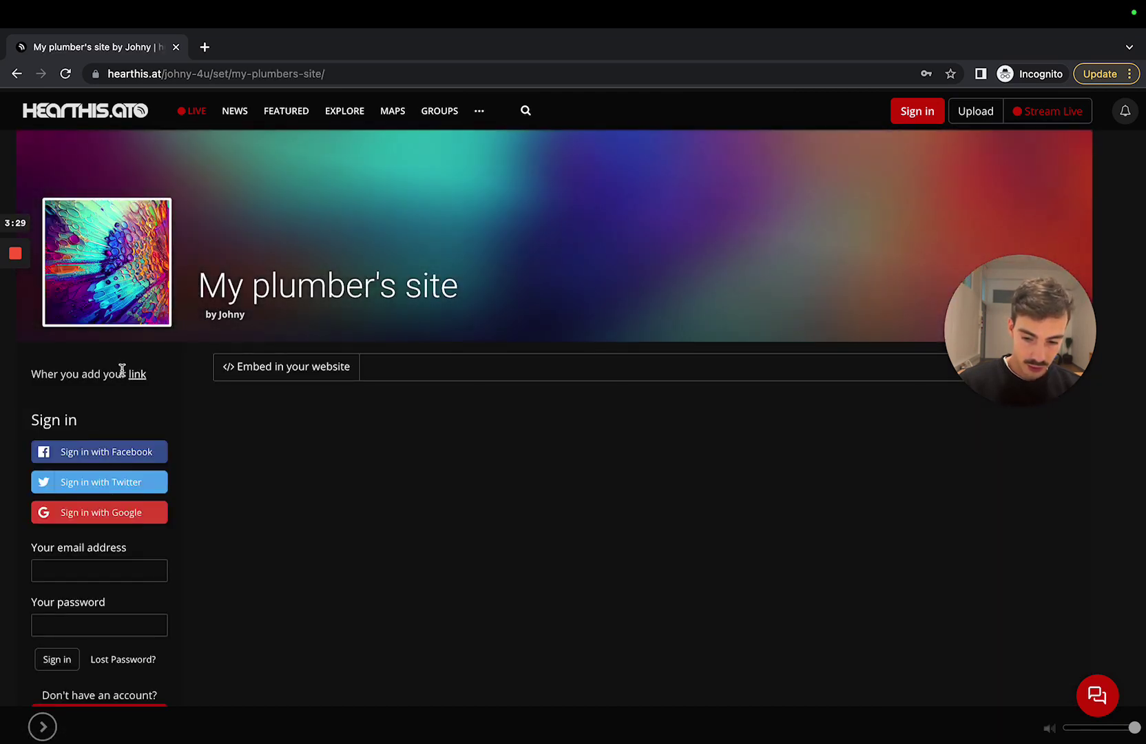
{"action": "left_click", "coordinate": [137, 377]}
{"action": "left_click", "coordinate": [357, 47]}
Return to the vettted set page, then go back to the profile's sets list.
{"action": "scroll", "coordinate": [168, 440], "scroll_direction": "left", "scroll_amount": 5}
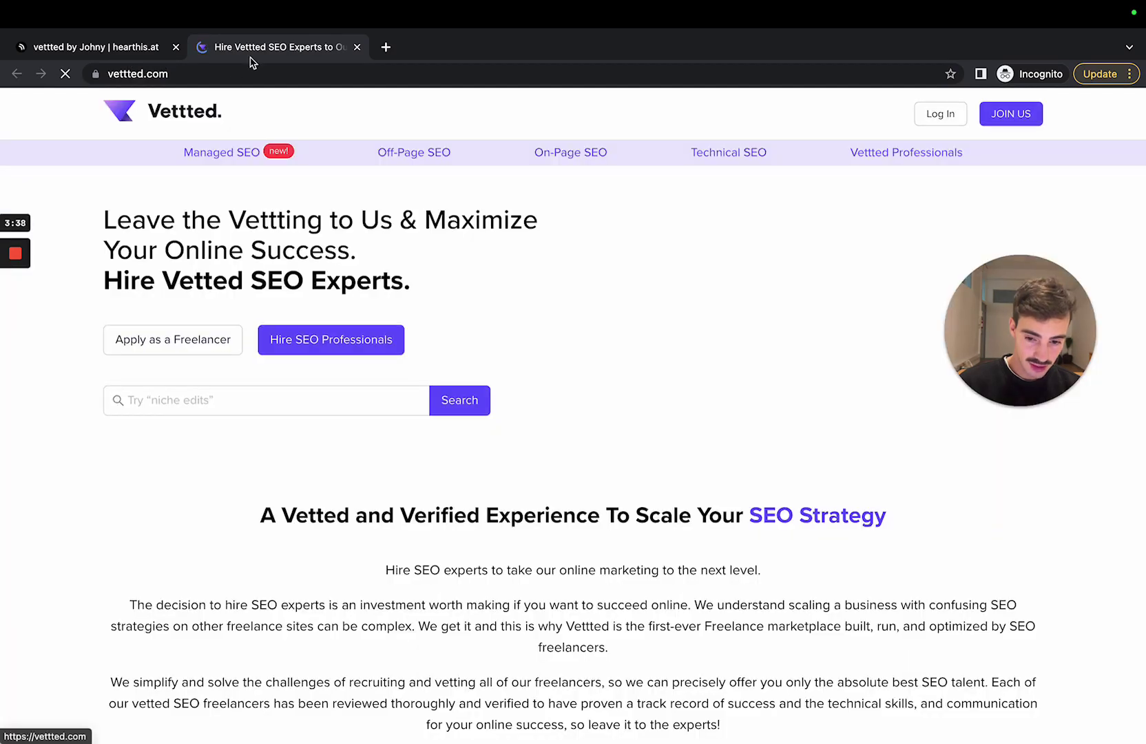
{"action": "left_click", "coordinate": [110, 47]}
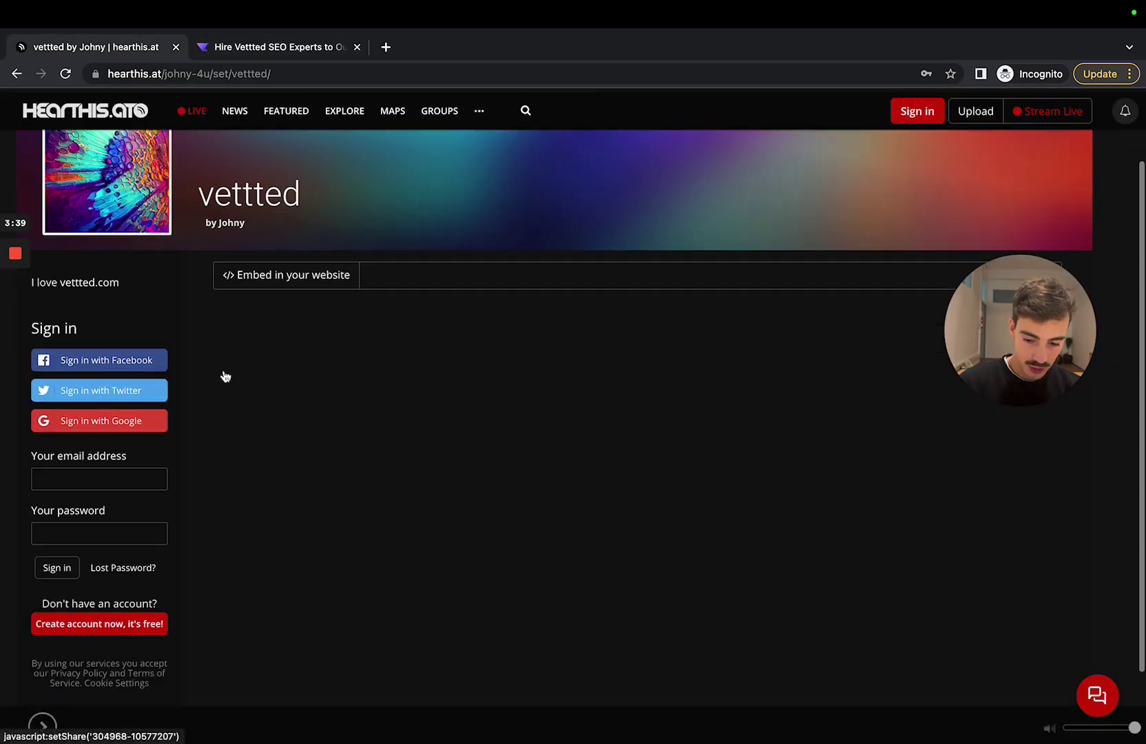
{"action": "scroll", "coordinate": [225, 376], "scroll_direction": "down", "scroll_amount": 2}
{"action": "key", "text": "super+bracketleft"}
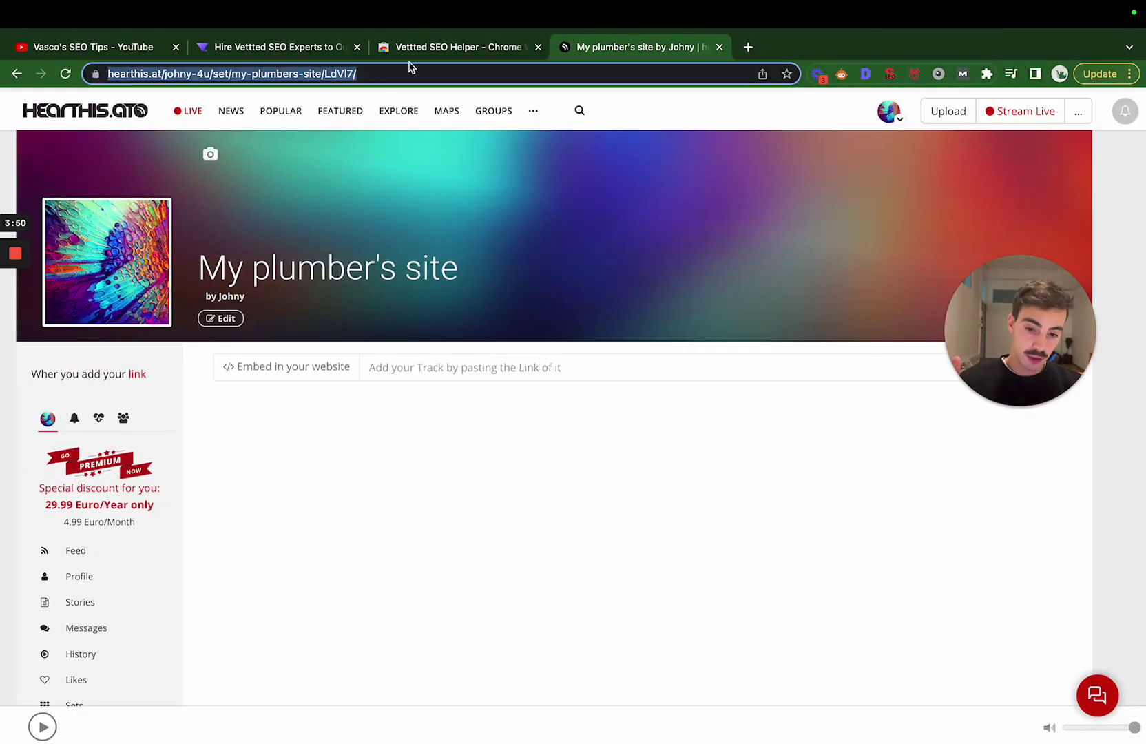
Review the Vettted SEO Helper store page and check vettted.com in the private window.
{"action": "left_click", "coordinate": [415, 55]}
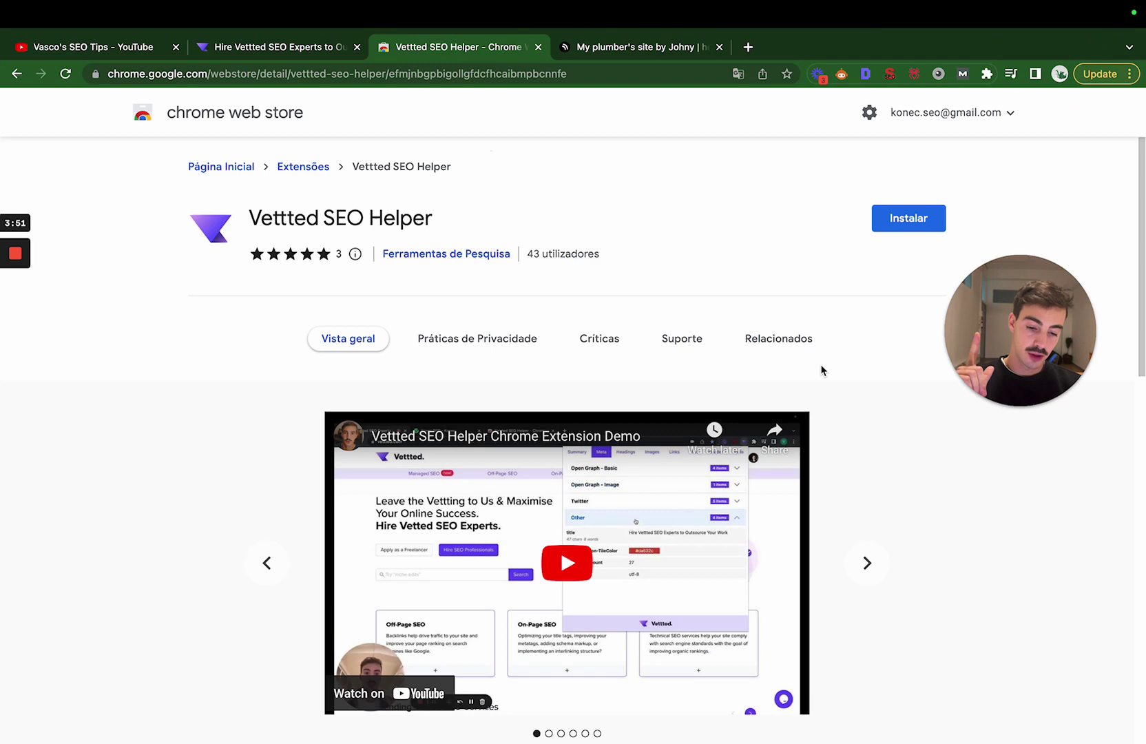
{"action": "left_click_drag", "start_coordinate": [1019, 323], "coordinate": [119, 575]}
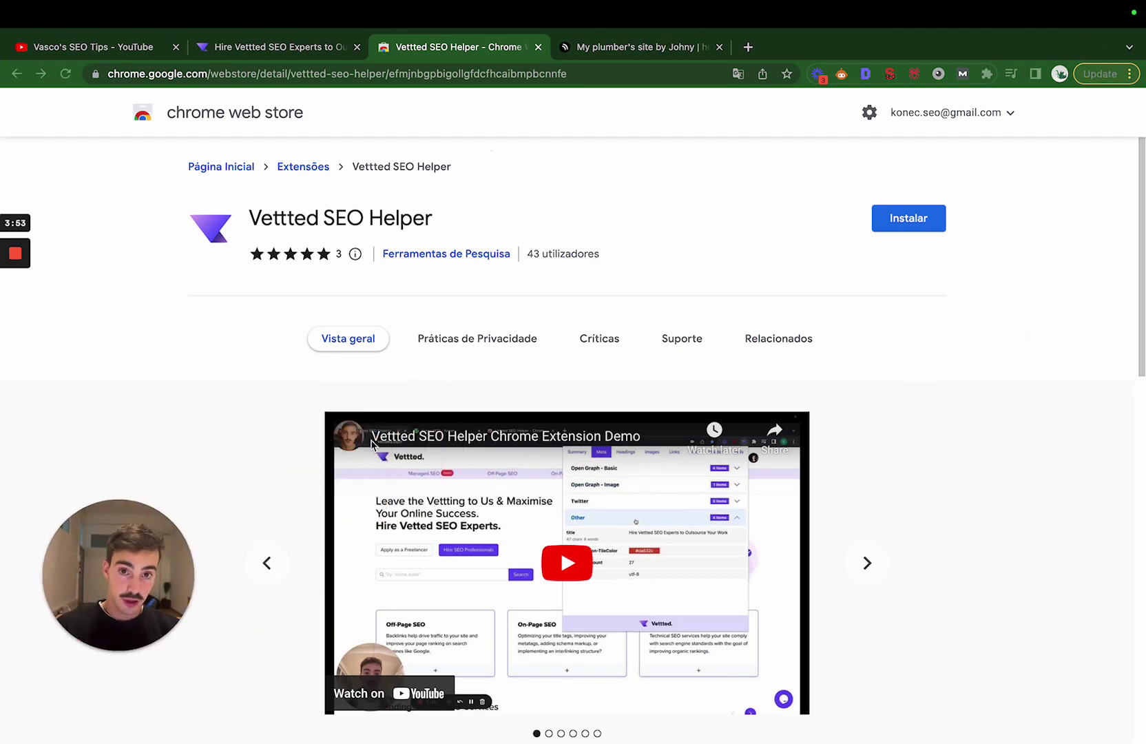
{"action": "scroll", "coordinate": [673, 327], "scroll_direction": "down", "scroll_amount": 5}
{"action": "scroll", "coordinate": [839, 276], "scroll_direction": "up", "scroll_amount": 5}
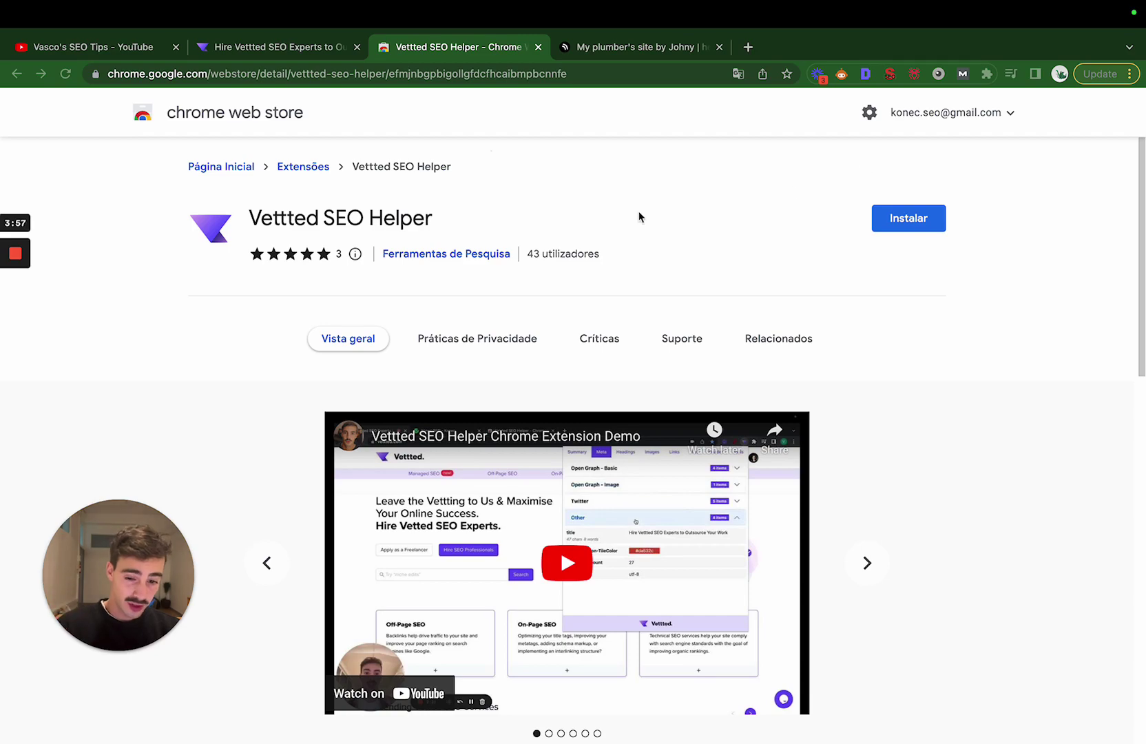
{"action": "key", "text": "ctrl+Right"}
{"action": "left_click", "coordinate": [284, 49]}
{"action": "key", "text": "ctrl+Left"}
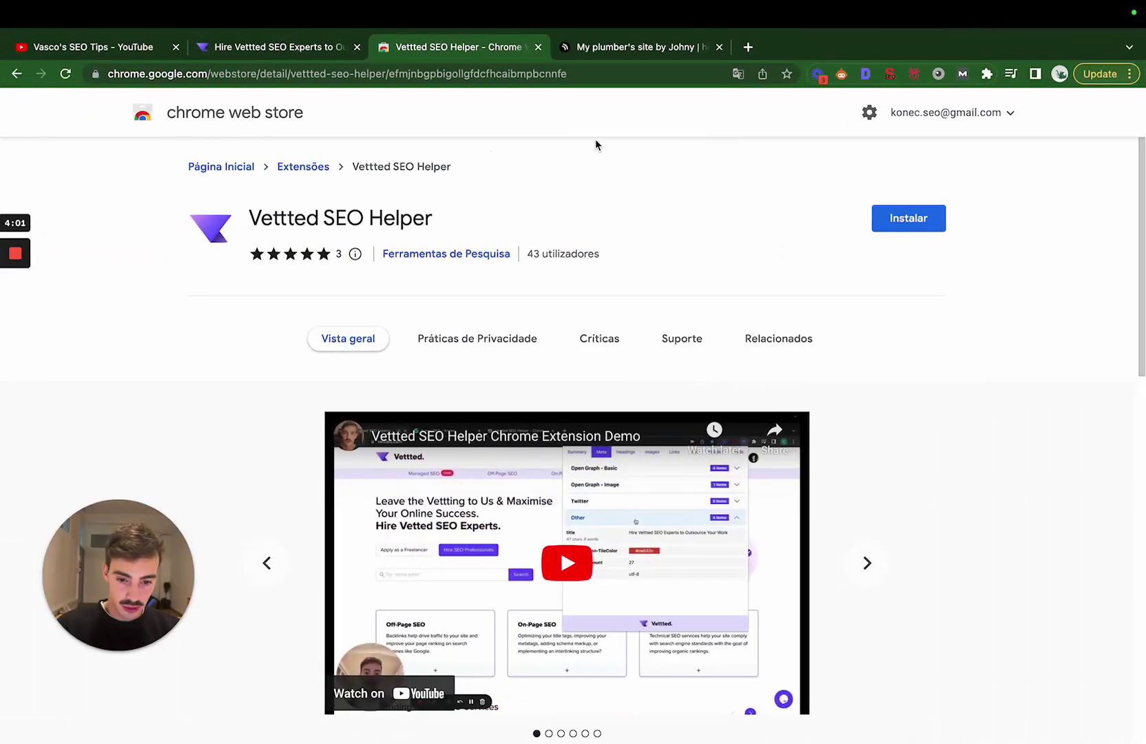
Add the Vettted SEO Helper extension to Chrome and return to the vettted.com page.
{"action": "left_click", "coordinate": [301, 52]}
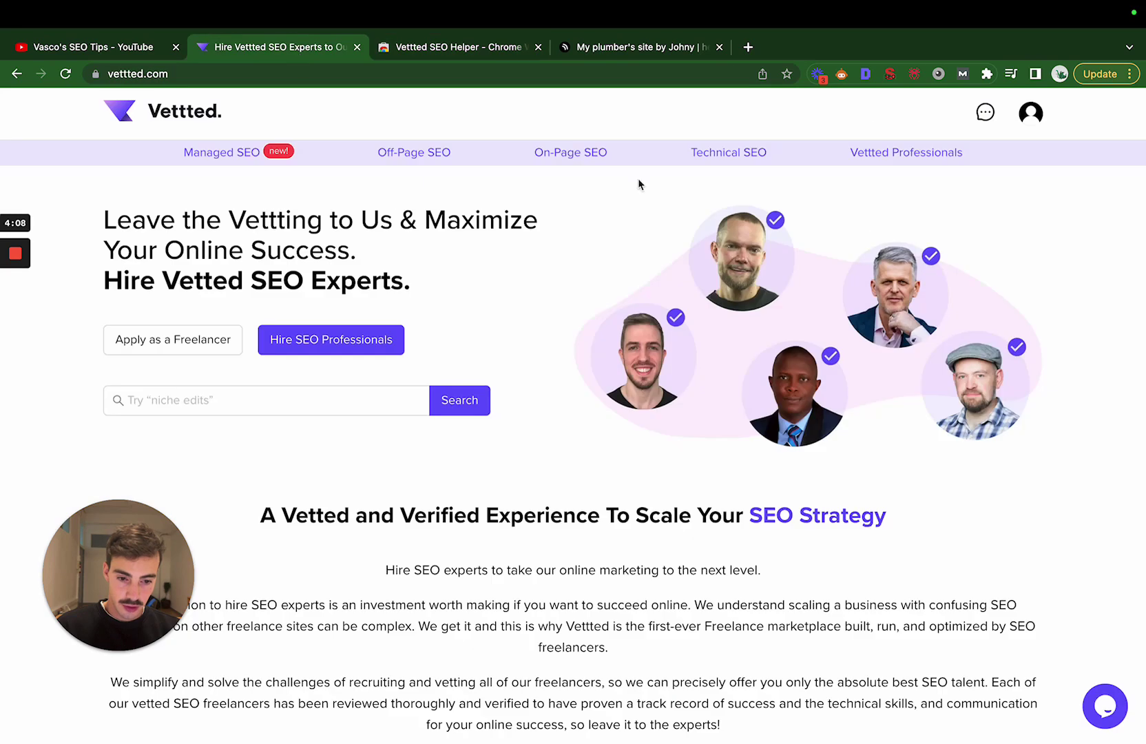
{"action": "left_click", "coordinate": [418, 59]}
{"action": "left_click", "coordinate": [908, 228]}
{"action": "left_click", "coordinate": [683, 401]}
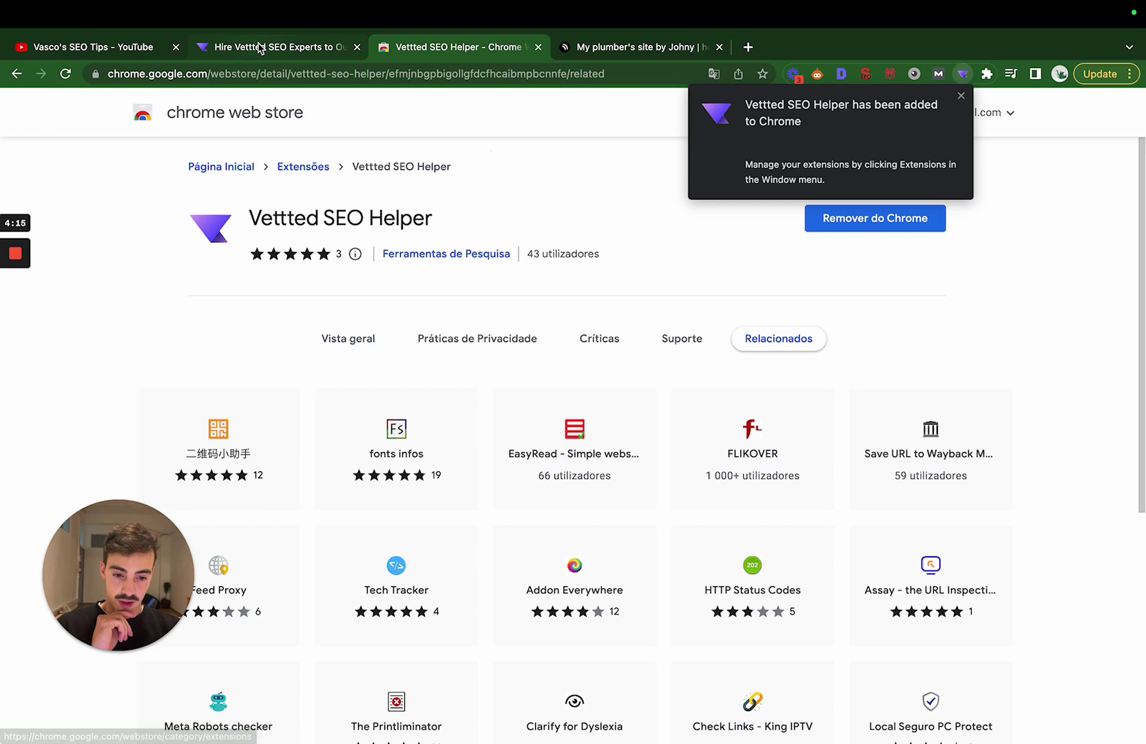
{"action": "left_click", "coordinate": [276, 47]}
Run Vettted SEO Helper on vettted.com from the Extensions menu.
{"action": "left_click", "coordinate": [987, 75]}
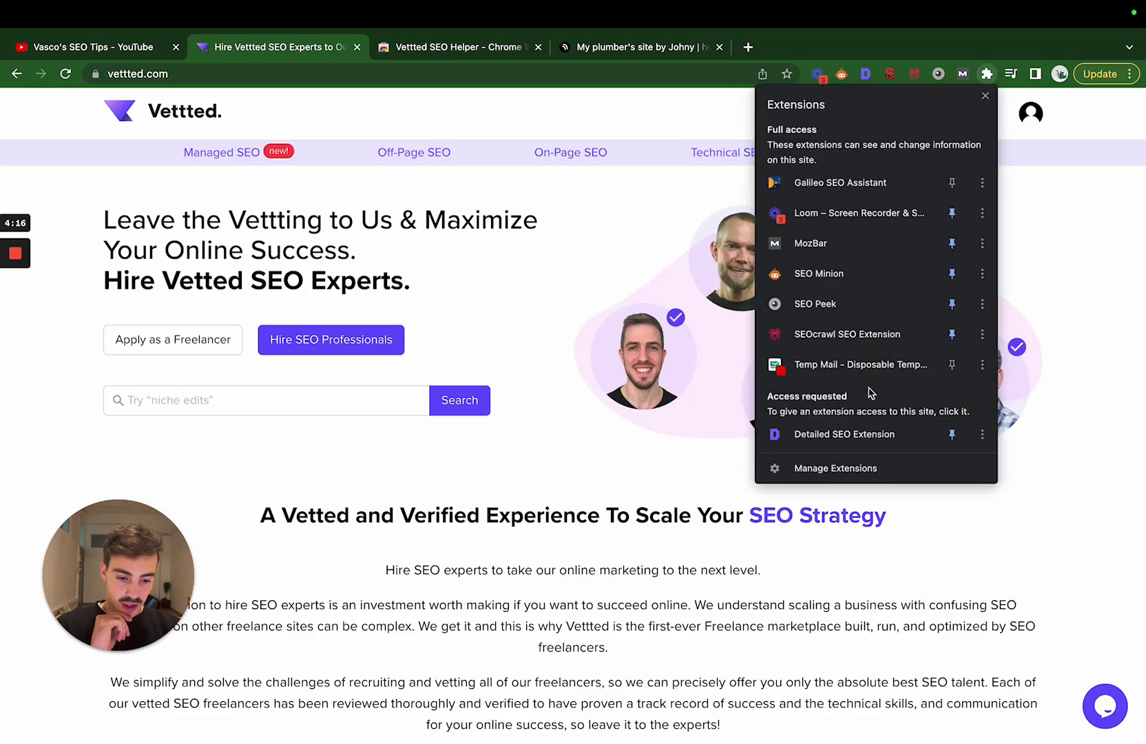
{"action": "scroll", "coordinate": [875, 371], "scroll_direction": "down", "scroll_amount": 3}
{"action": "scroll", "coordinate": [835, 390], "scroll_direction": "down", "scroll_amount": 2}
{"action": "left_click", "coordinate": [836, 324]}
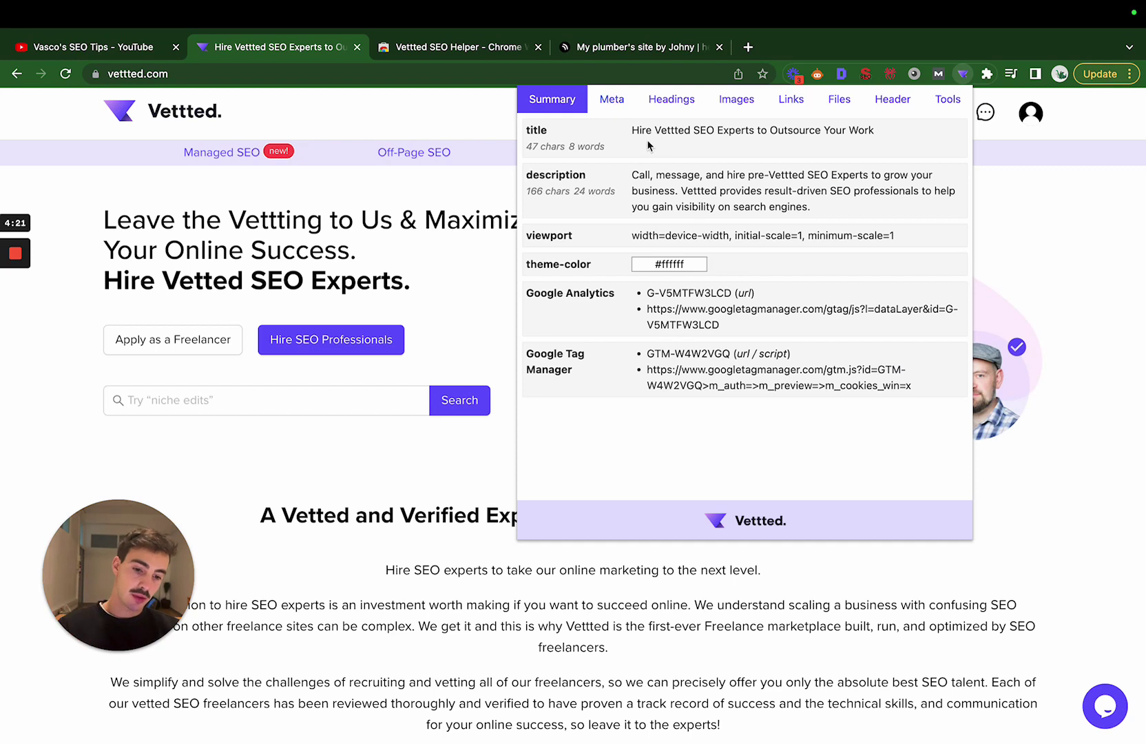
Browse the Meta tab's Open Graph, Other and Twitter meta tag sections.
{"action": "left_click", "coordinate": [622, 108]}
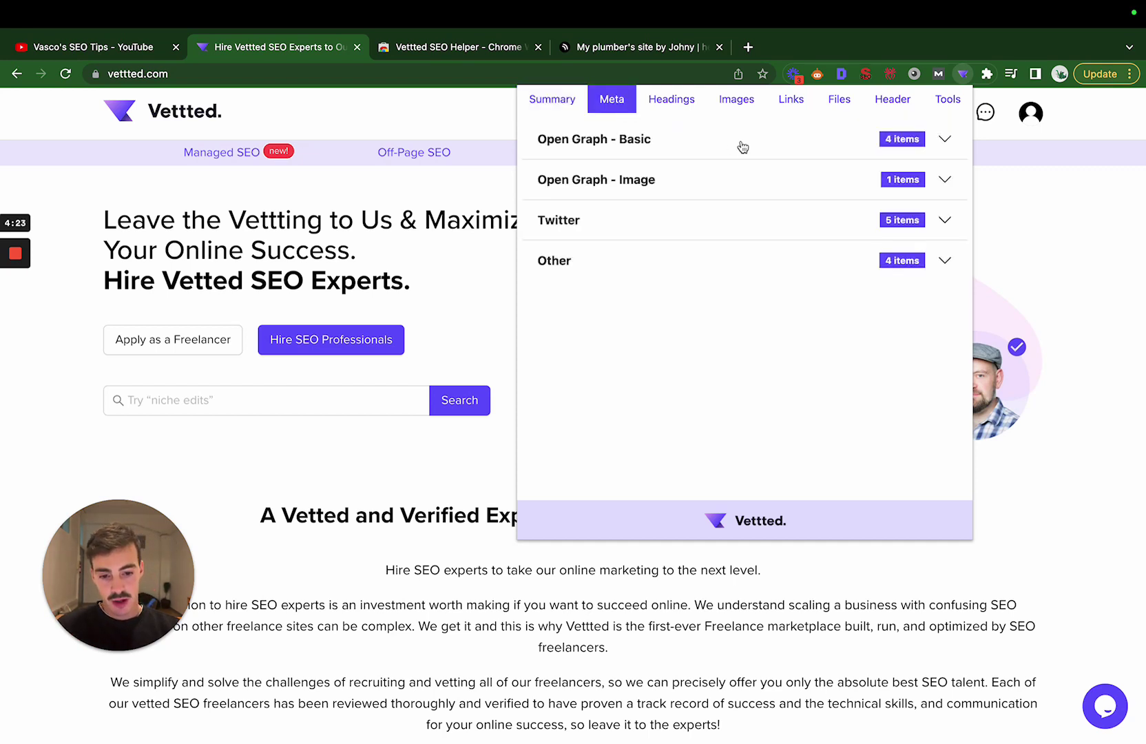
{"action": "left_click", "coordinate": [738, 153]}
{"action": "left_click", "coordinate": [691, 154]}
{"action": "left_click", "coordinate": [652, 266]}
{"action": "left_click", "coordinate": [687, 268]}
{"action": "left_click", "coordinate": [705, 236]}
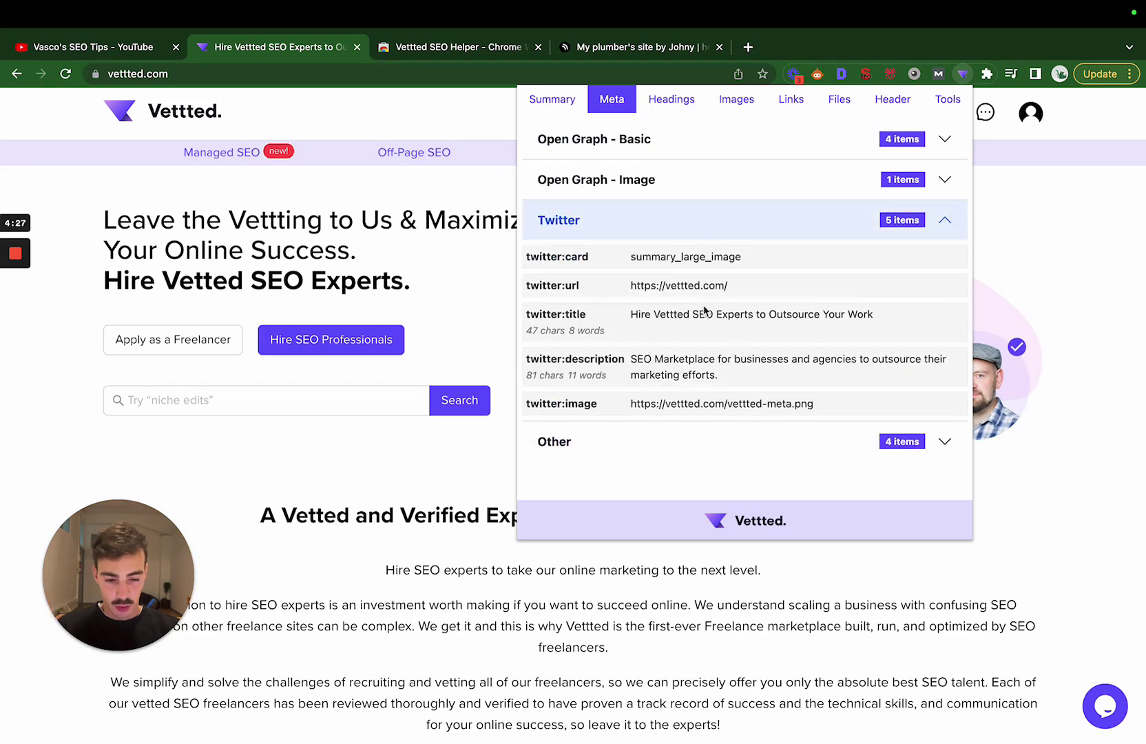
{"action": "left_click", "coordinate": [676, 201]}
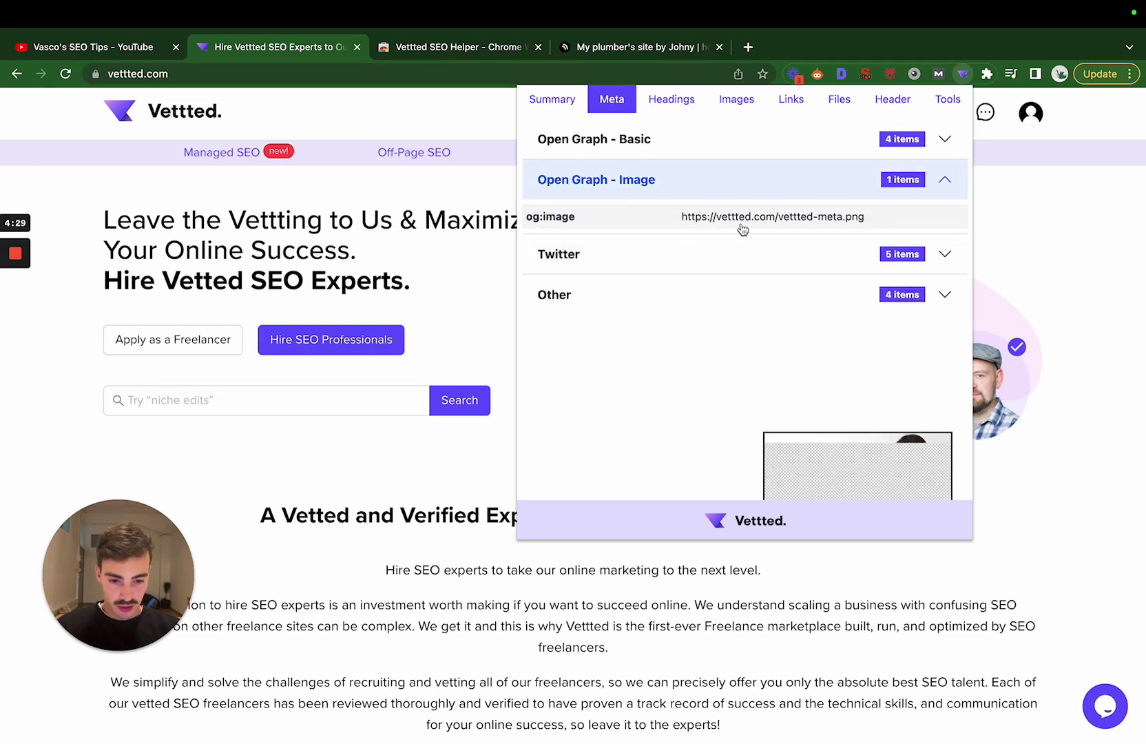
Show the Headings breakdown: 1 h1, 12 h2, 58 headings total.
{"action": "left_click", "coordinate": [669, 101]}
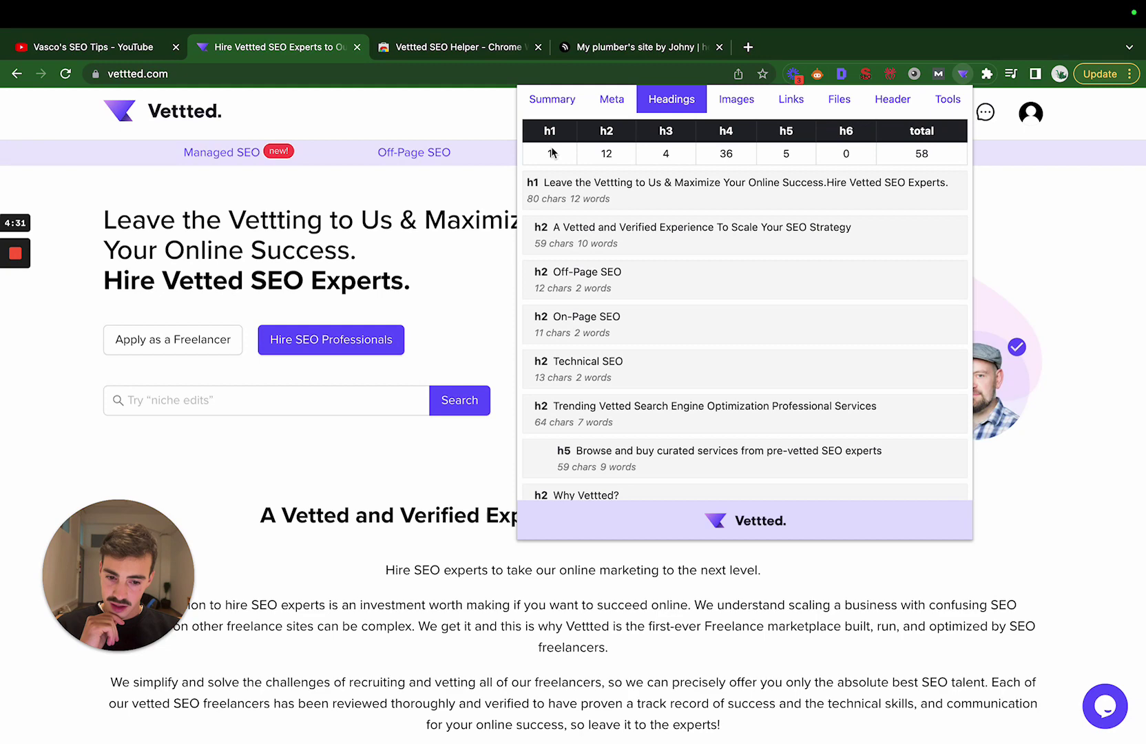
{"action": "scroll", "coordinate": [597, 309], "scroll_direction": "down", "scroll_amount": 20}
{"action": "scroll", "coordinate": [606, 364], "scroll_direction": "up", "scroll_amount": 20}
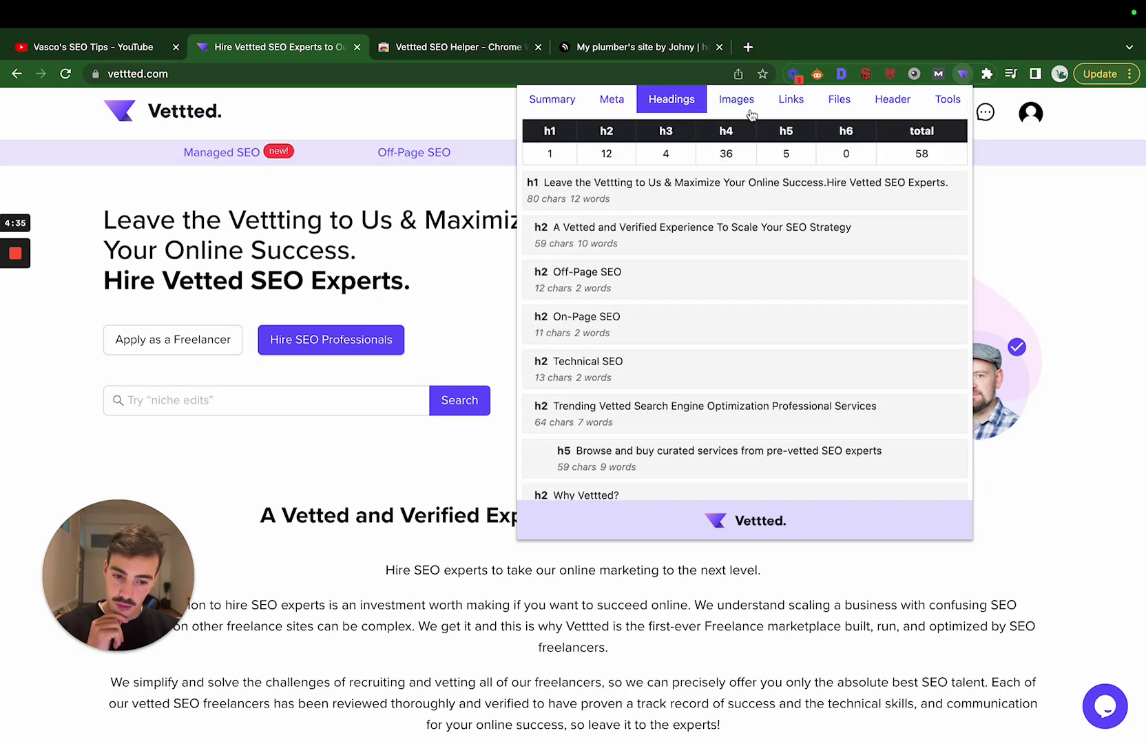
Review vettted.com's images and alt text, highlighting the count of images without alt.
{"action": "left_click", "coordinate": [736, 99]}
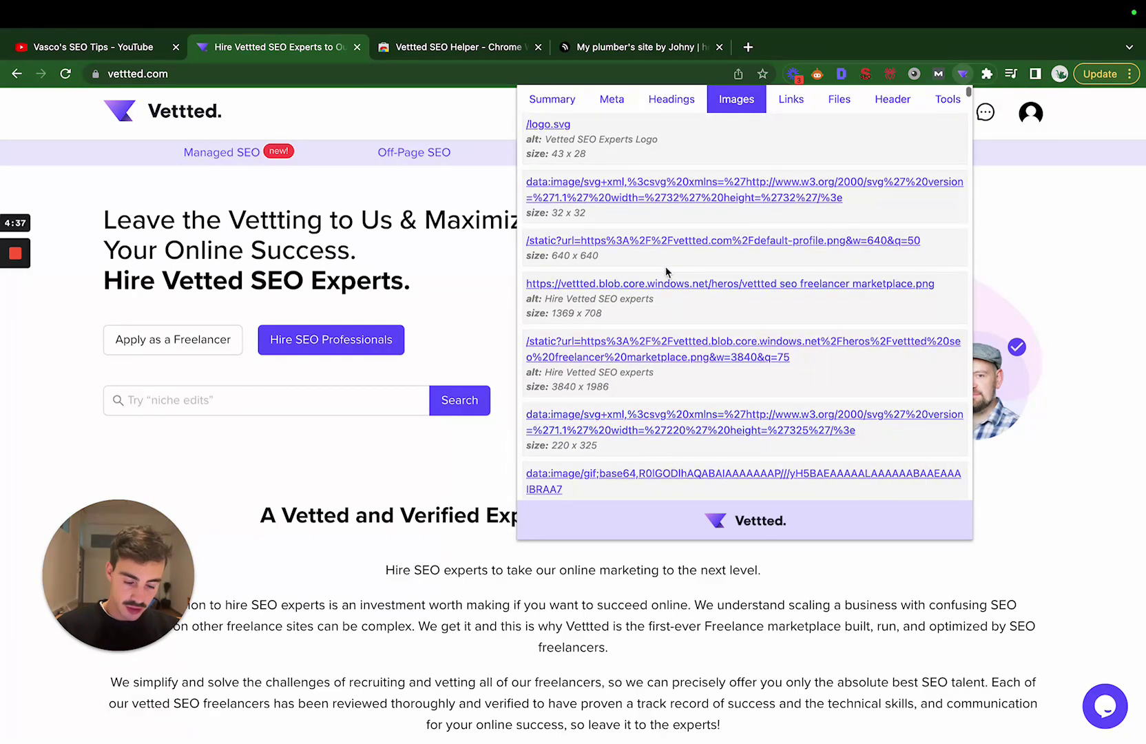
{"action": "left_click_drag", "start_coordinate": [542, 235], "coordinate": [653, 235]}
{"action": "scroll", "coordinate": [608, 340], "scroll_direction": "down", "scroll_amount": 3}
{"action": "scroll", "coordinate": [639, 258], "scroll_direction": "up", "scroll_amount": 3}
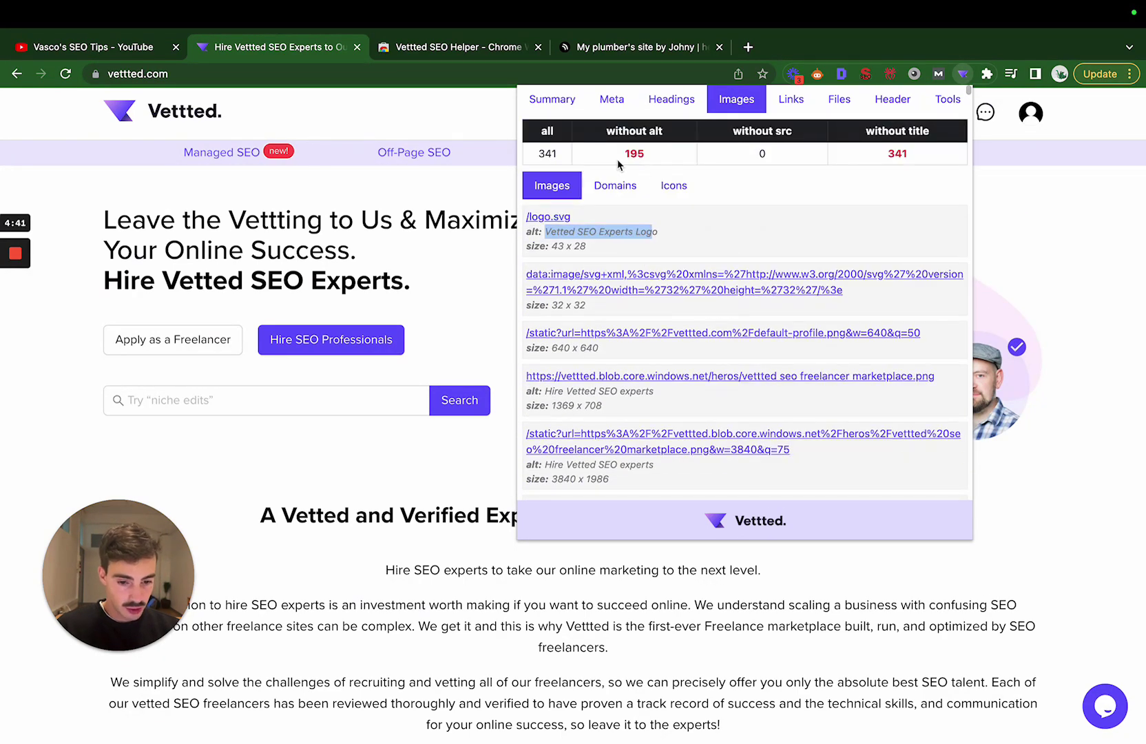
{"action": "left_click_drag", "start_coordinate": [617, 159], "coordinate": [730, 163]}
Check link statistics, file reports with Special expanded, and external testing tools, then close the audit.
{"action": "left_click", "coordinate": [777, 110]}
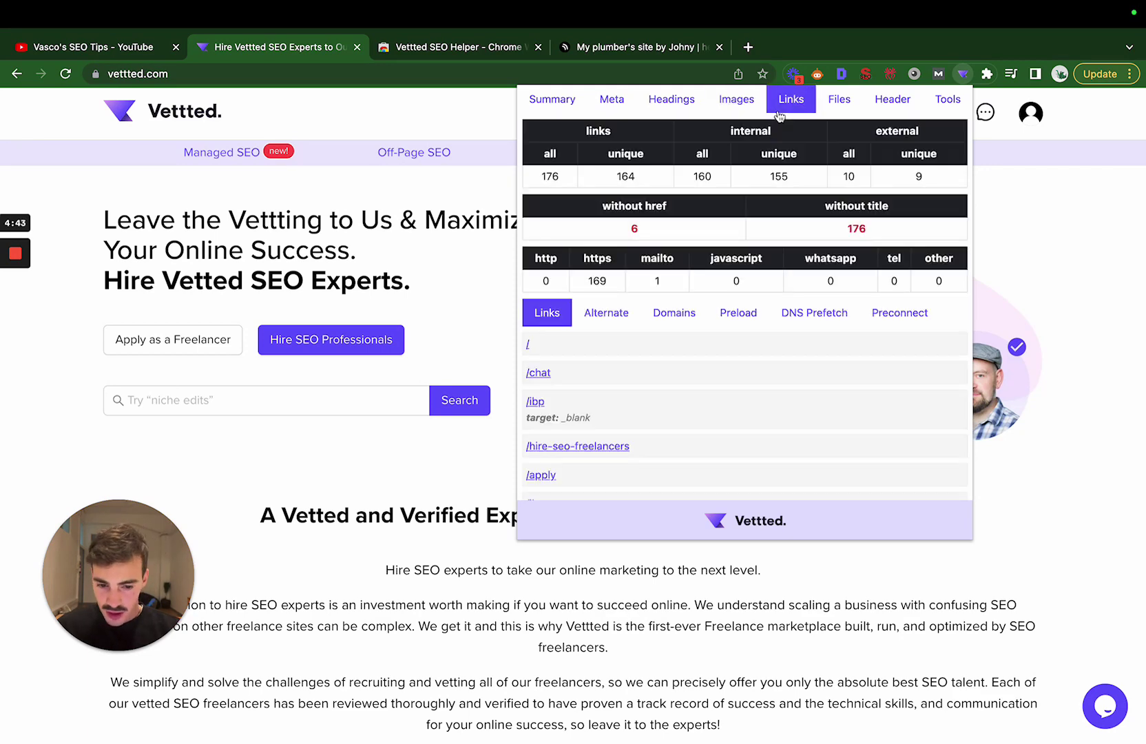
{"action": "left_click", "coordinate": [848, 105]}
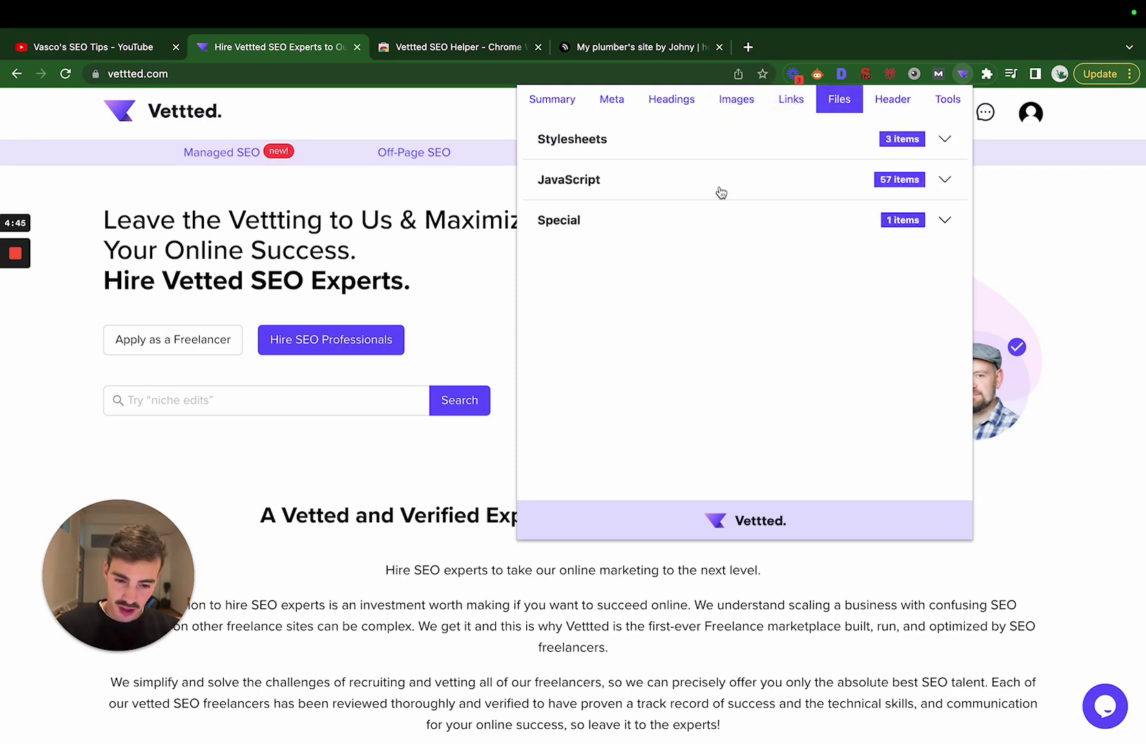
{"action": "left_click", "coordinate": [790, 226]}
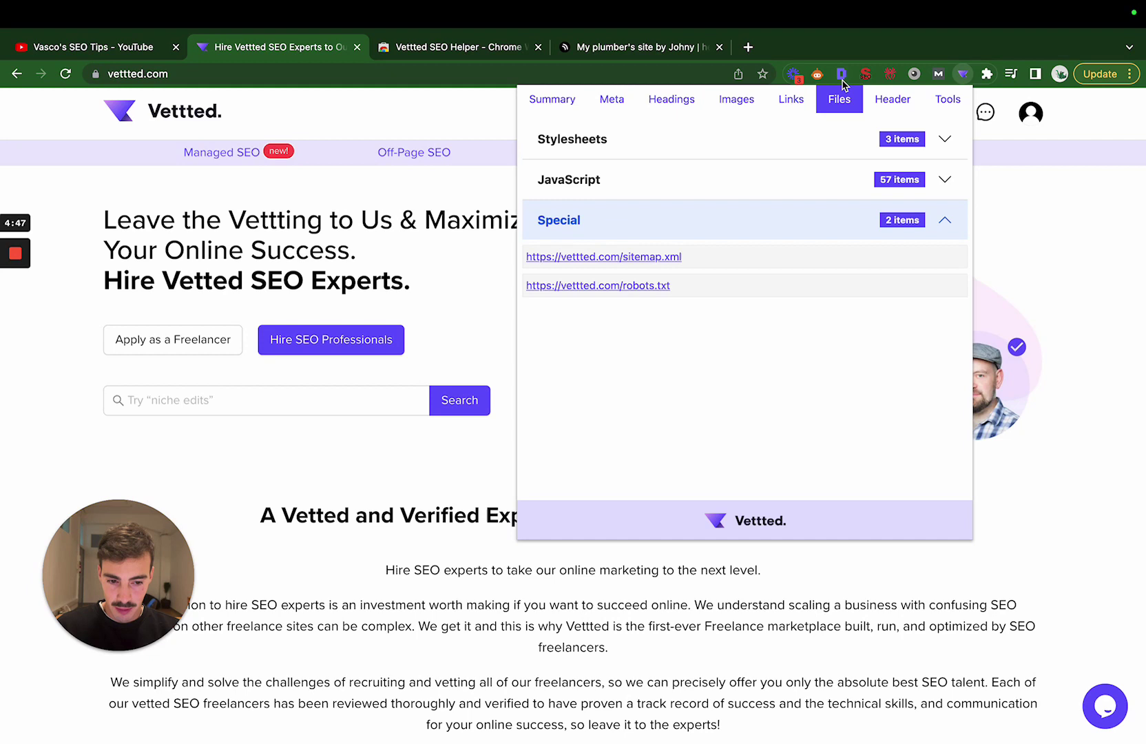
{"action": "left_click", "coordinate": [841, 105]}
{"action": "left_click", "coordinate": [953, 112]}
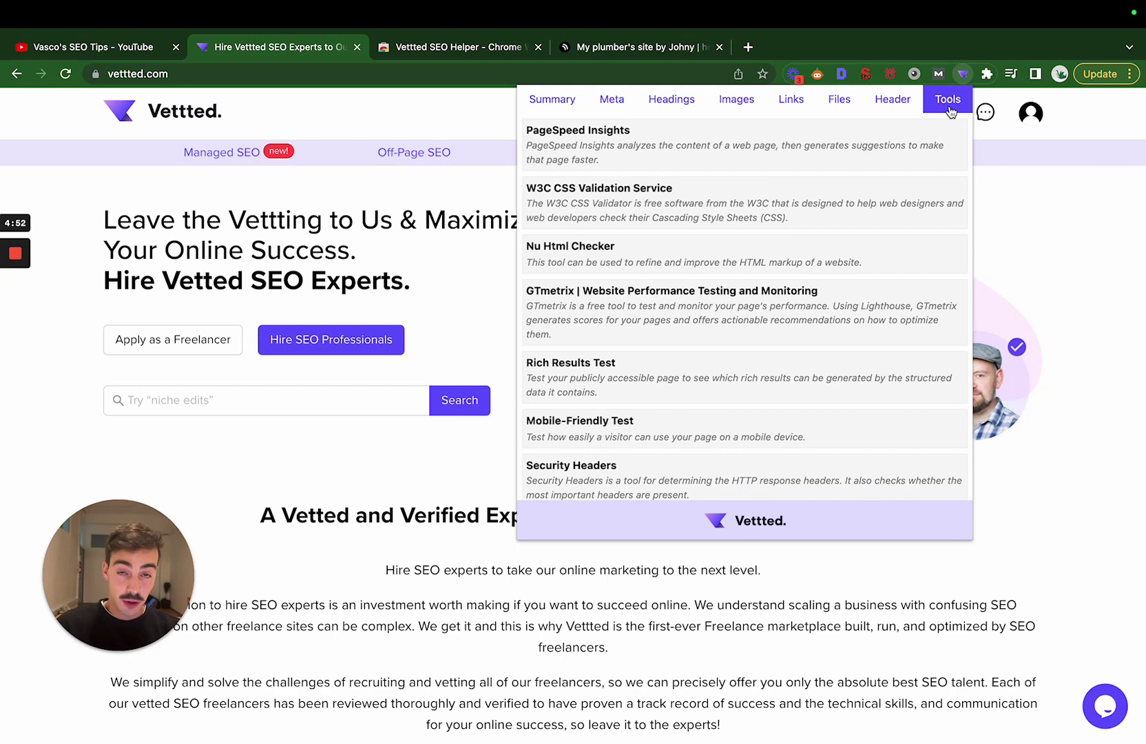
{"action": "left_click", "coordinate": [1024, 199]}
In the Incognito window, show the hearthis.at profile's Sets tab listing My plumber's site and vettted.
{"action": "left_click", "coordinate": [499, 55]}
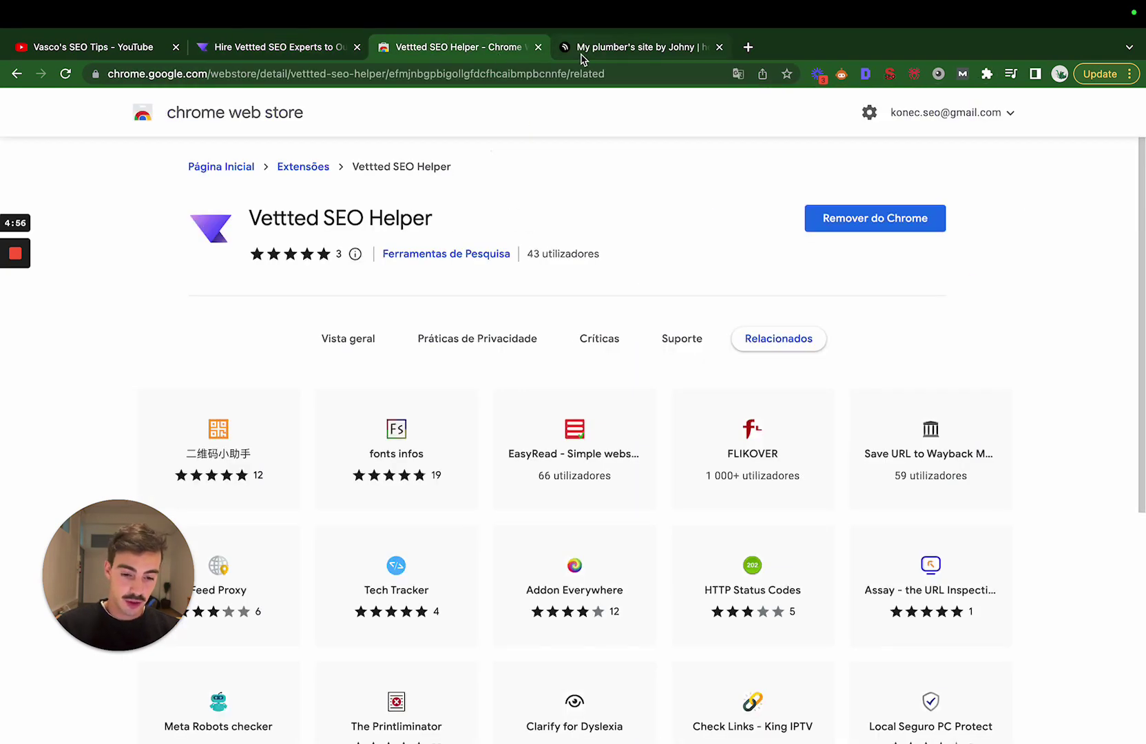
{"action": "key", "text": "ctrl+Right"}
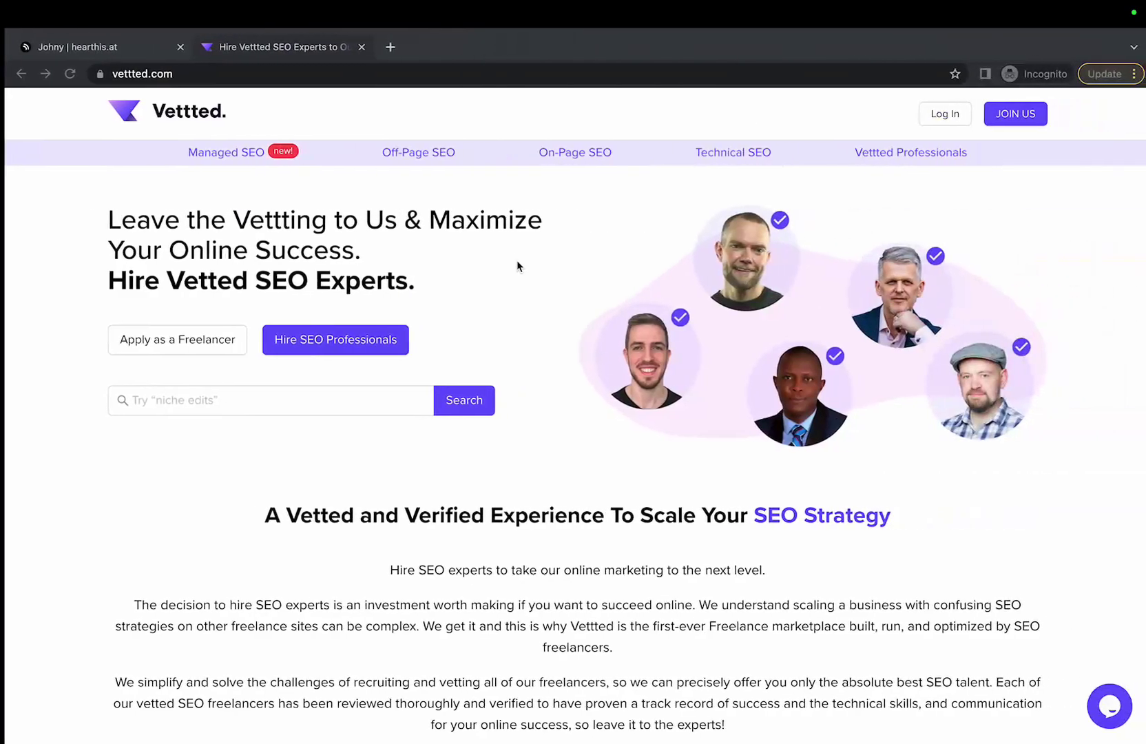
{"action": "key", "text": "ctrl+shift+Tab"}
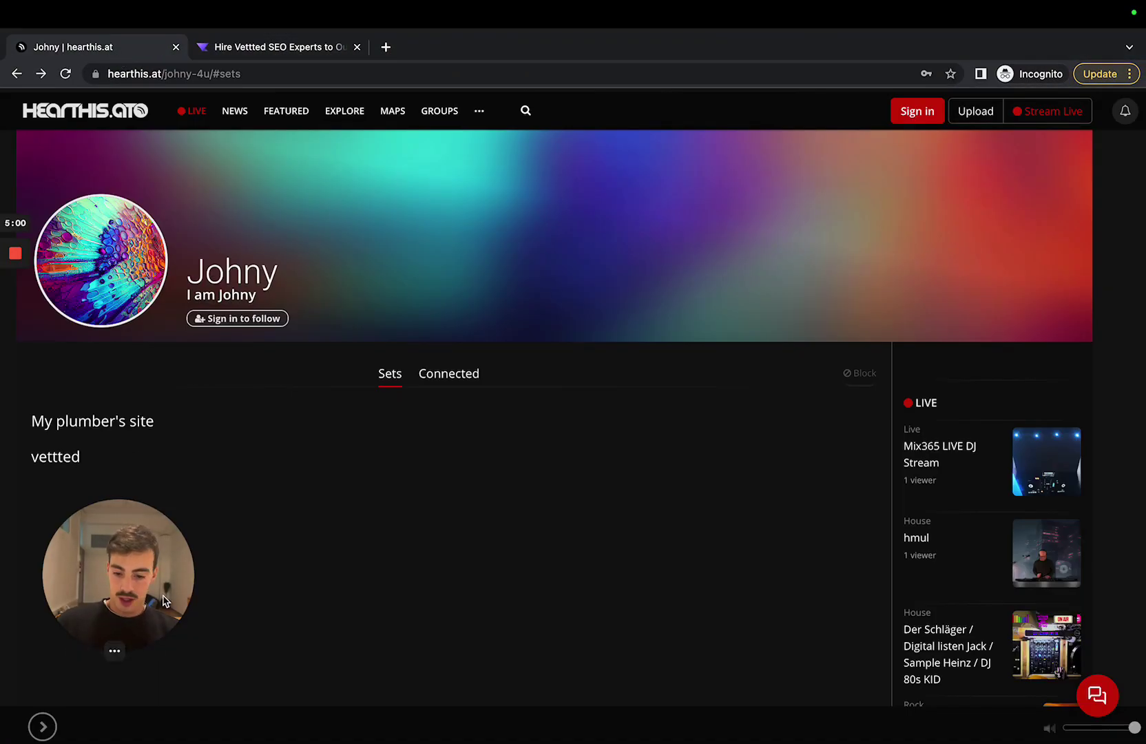
{"action": "left_click", "coordinate": [115, 651]}
{"action": "left_click_drag", "start_coordinate": [115, 626], "coordinate": [526, 292]}
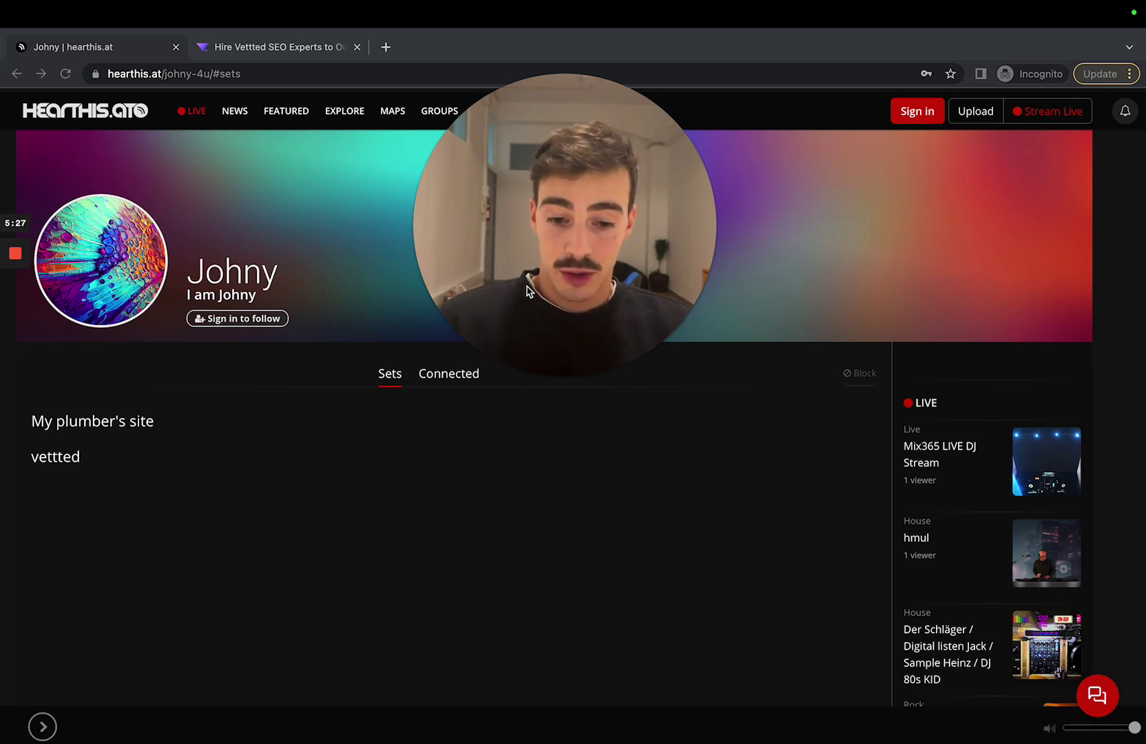
{"action": "left_click_drag", "start_coordinate": [526, 291], "coordinate": [599, 218]}
{"action": "mouse_move", "coordinate": [561, 319]}
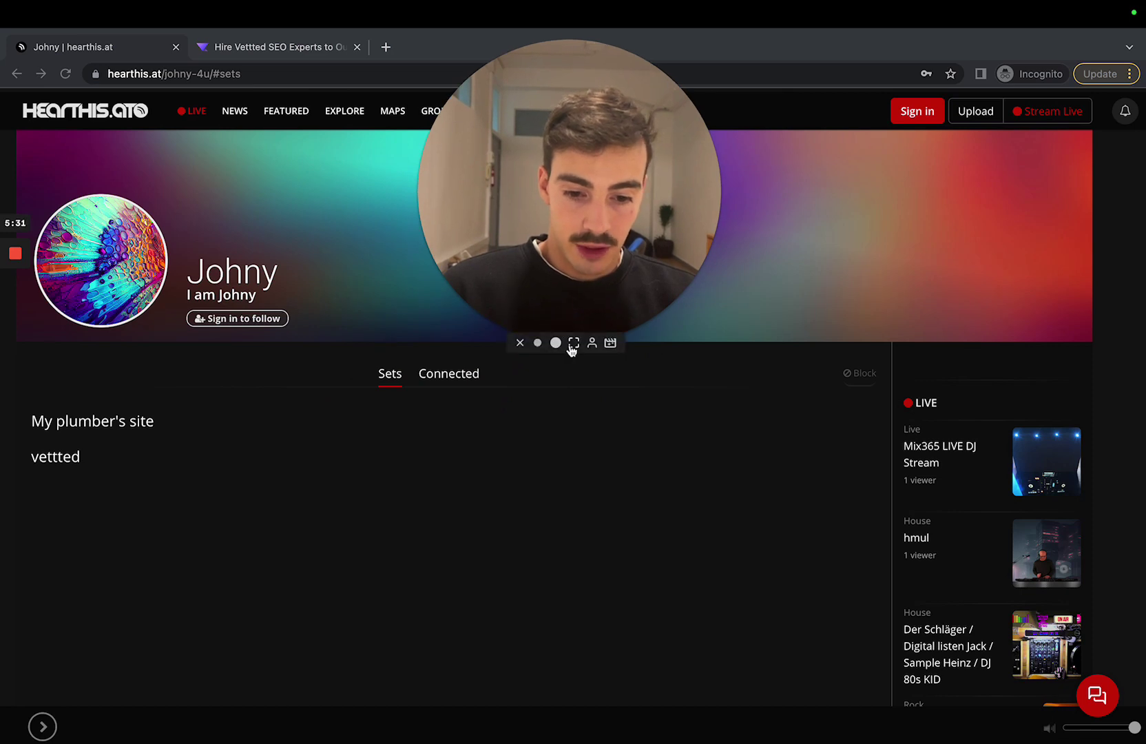